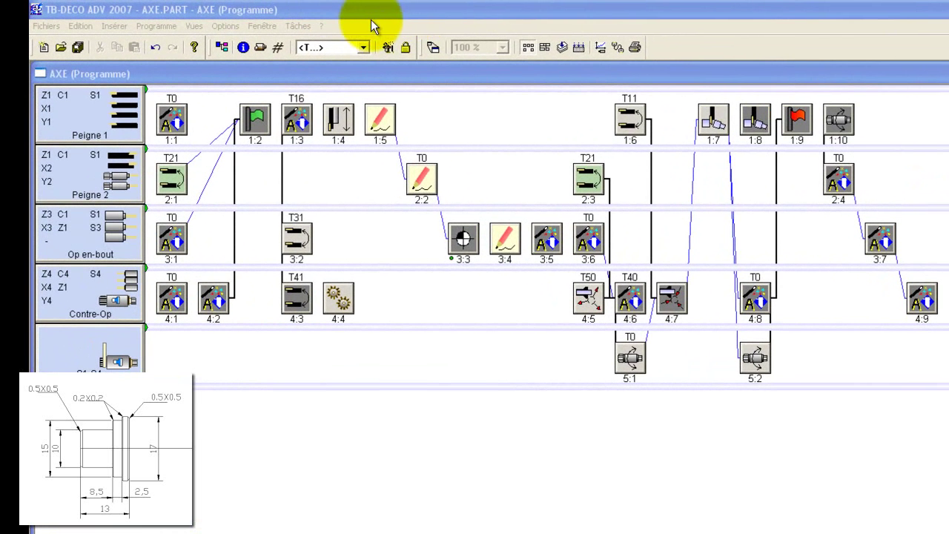
Open the T11/T16 cutting tool for editing and set its T11 Z0 geometry to -40.
click(363, 46)
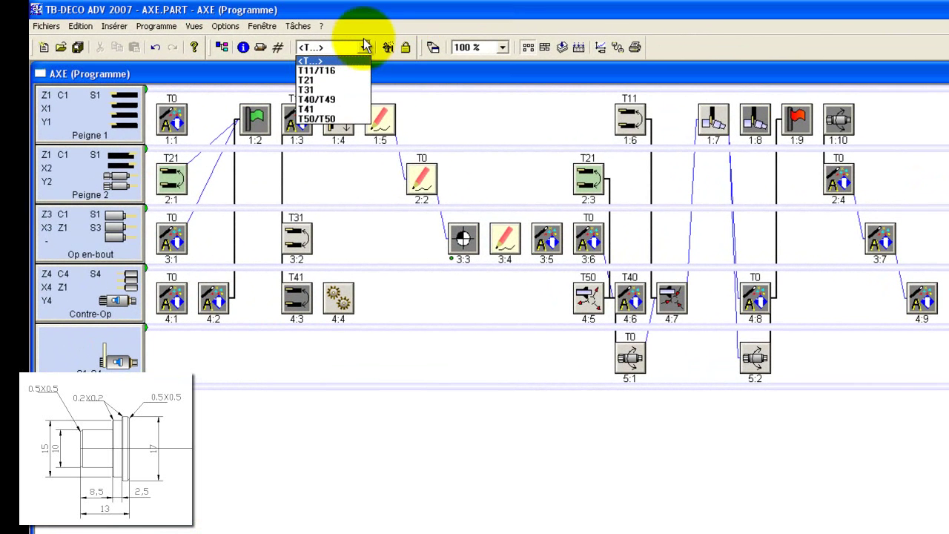
click(317, 71)
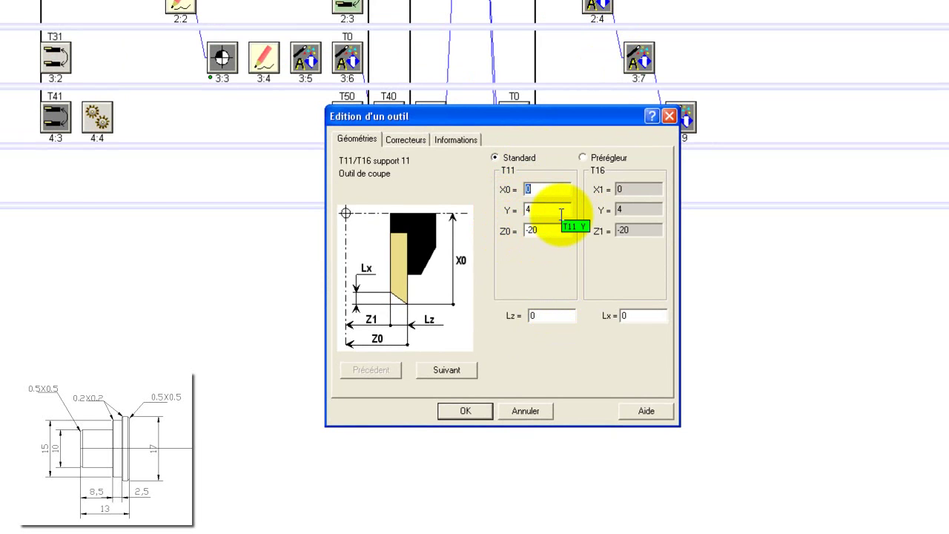
click(545, 231)
key(BackSpace)
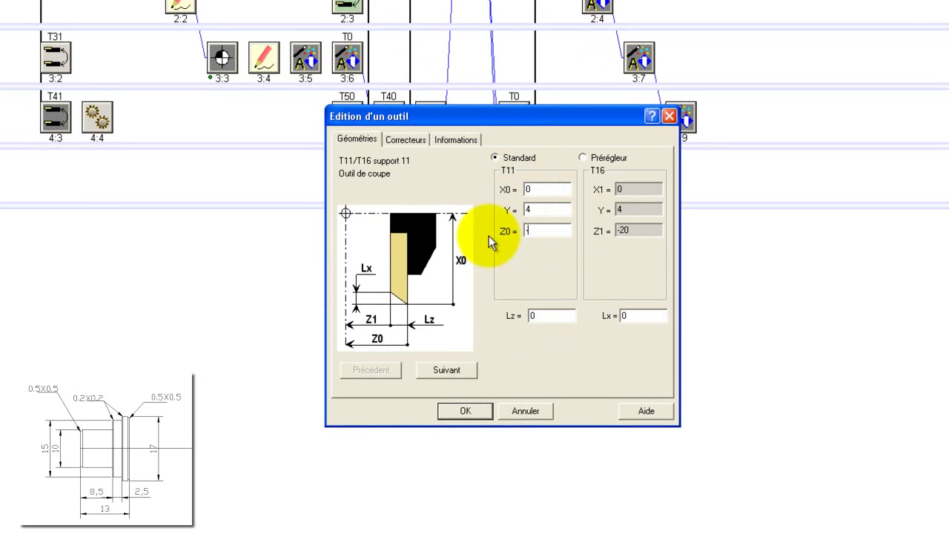
text(-)
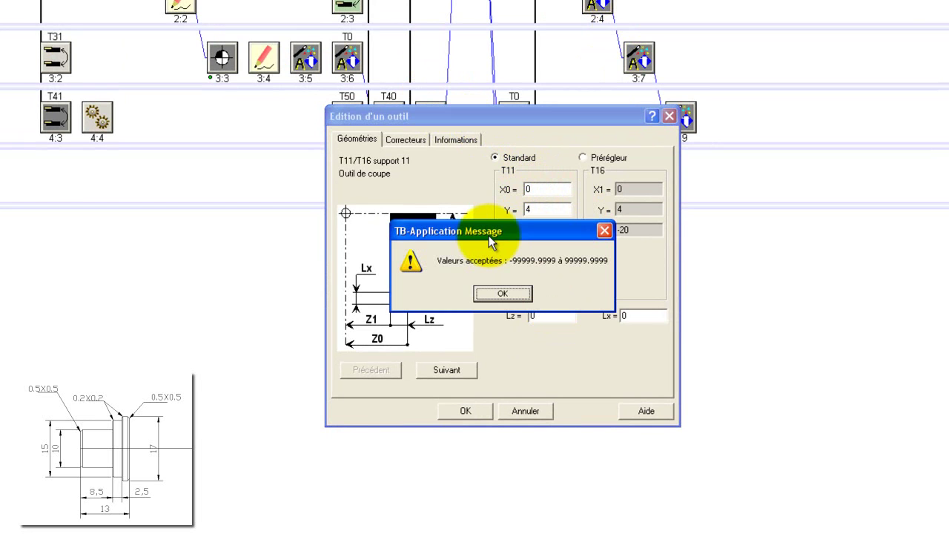
click(509, 296)
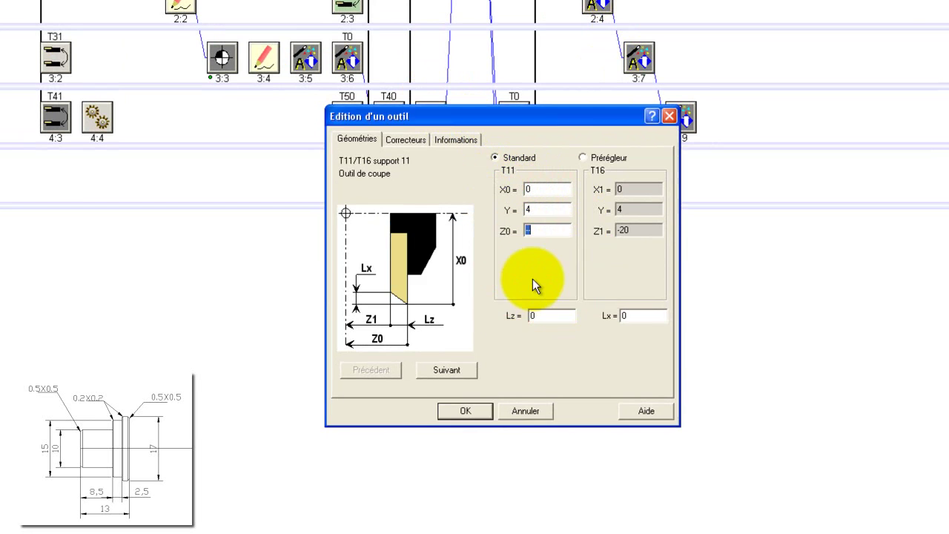
text(-40)
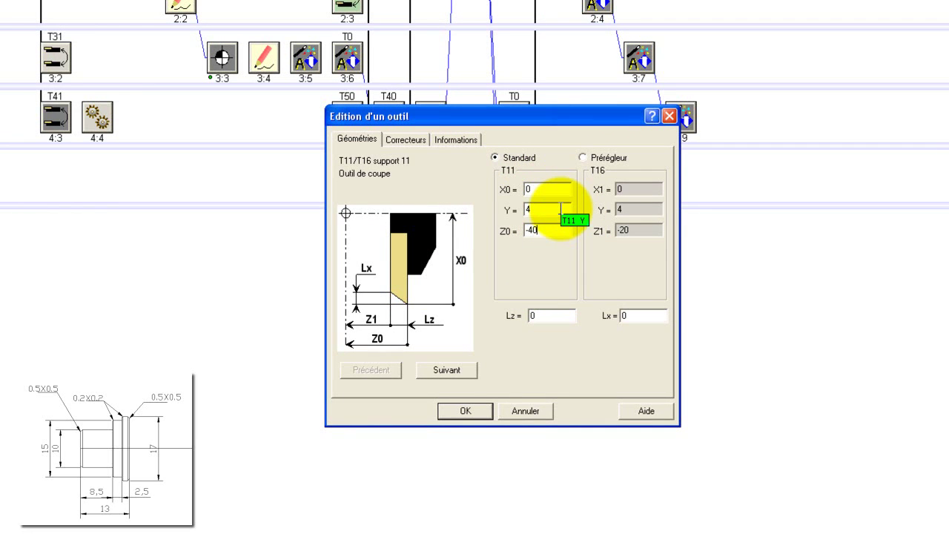
Set the T11/T16 tool's width Lz to 3 and Lx to 0.3, and accept the tool.
click(554, 318)
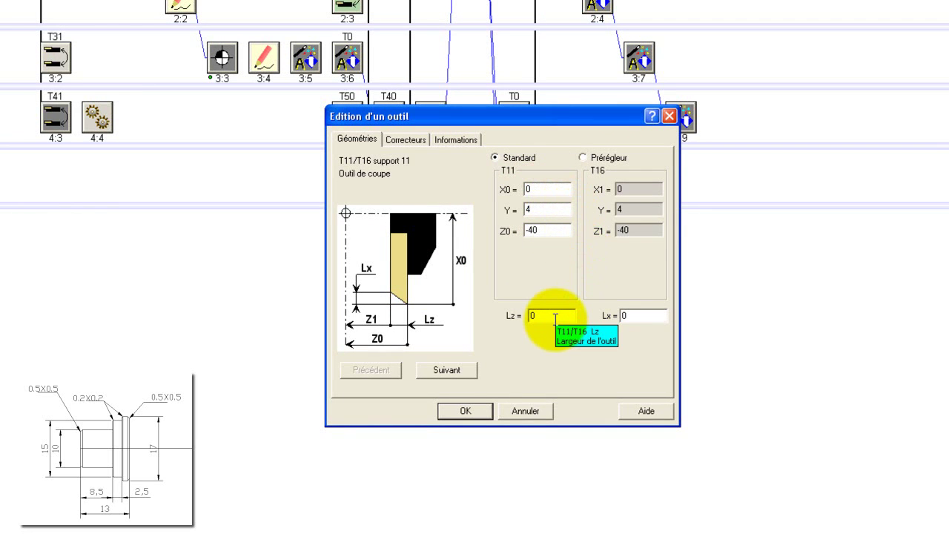
double_click(555, 317)
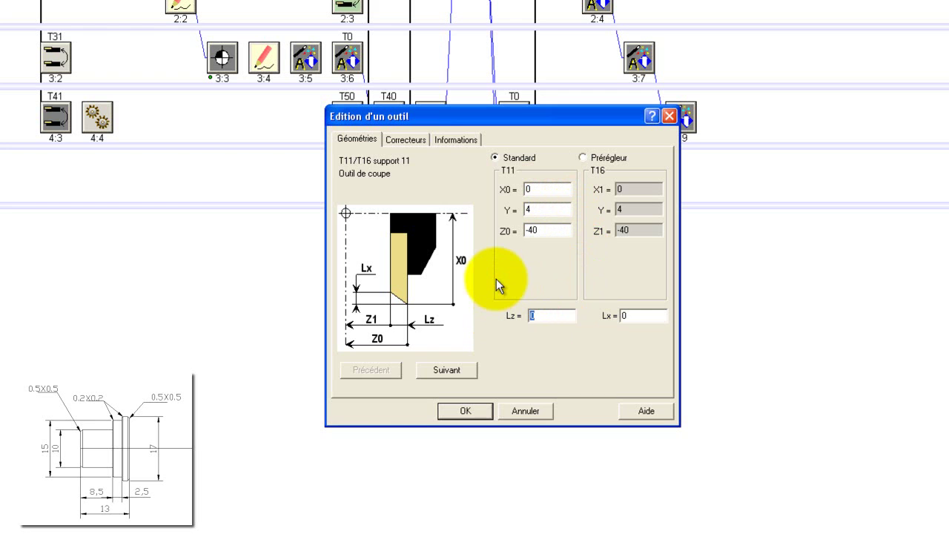
text(3)
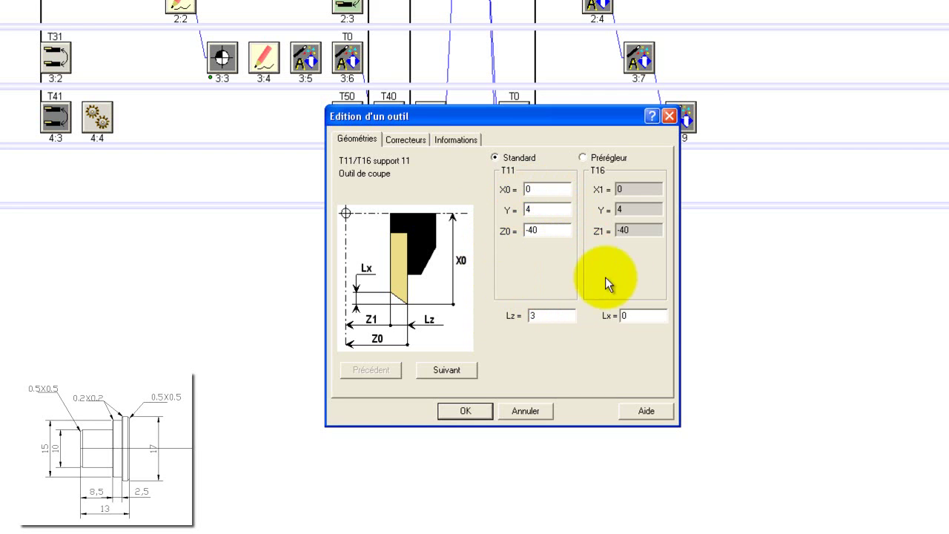
double_click(628, 316)
text(0.3)
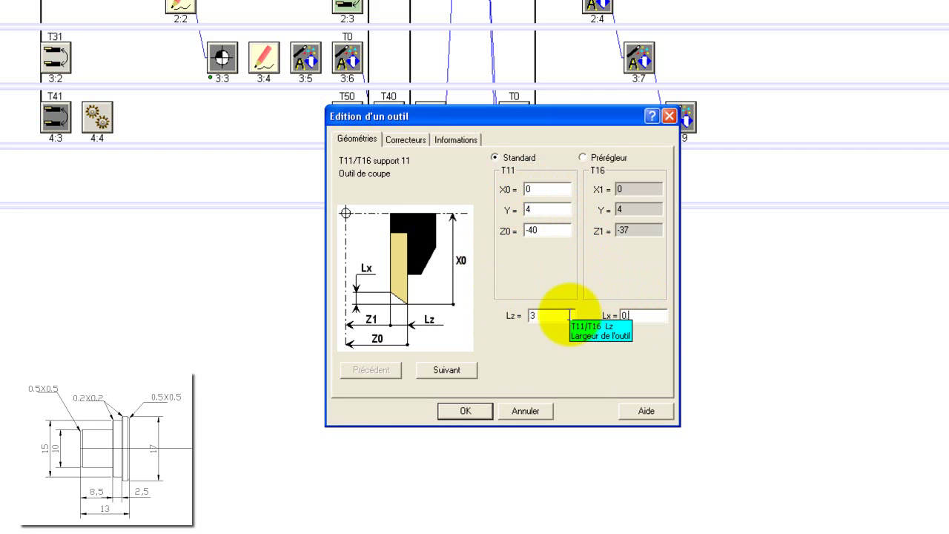
click(466, 412)
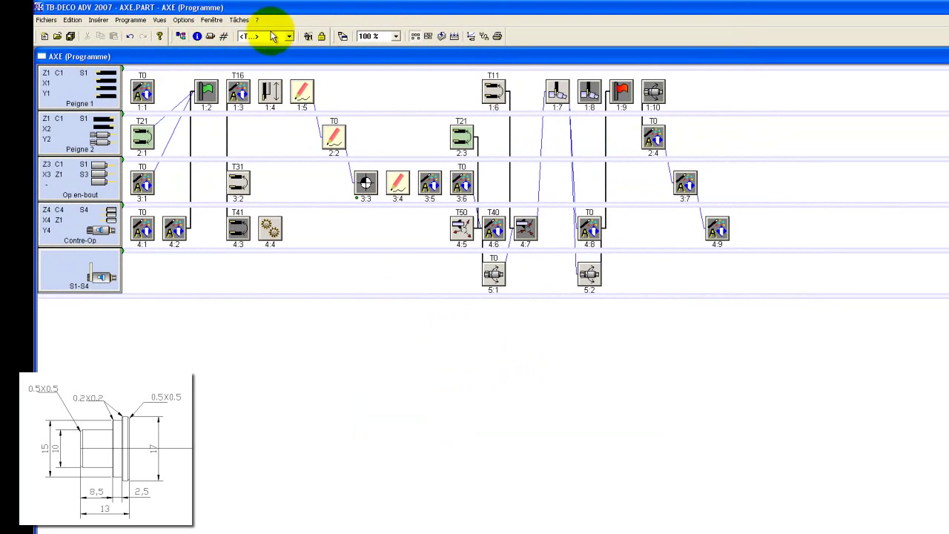
Set the nose radius R of turning tool T21 to 0.4 and accept the tool.
click(288, 37)
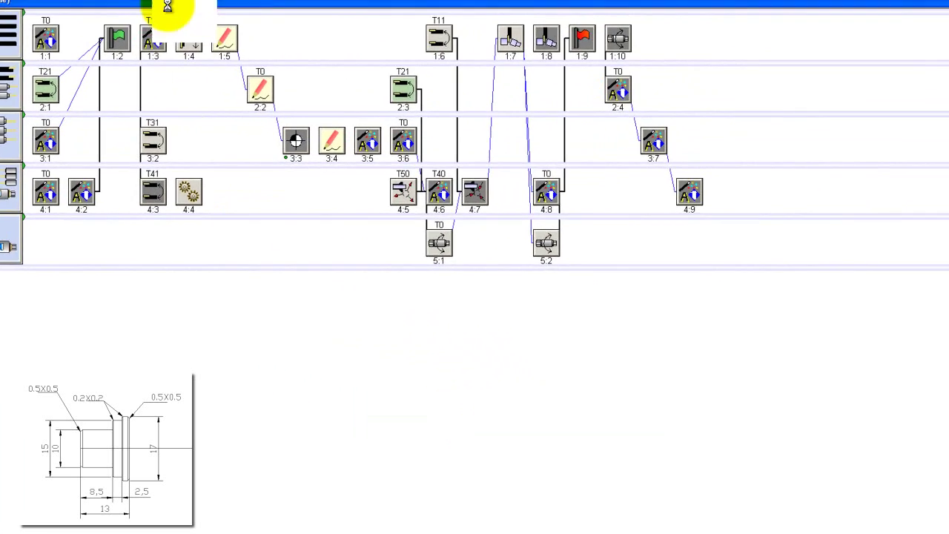
click(249, 62)
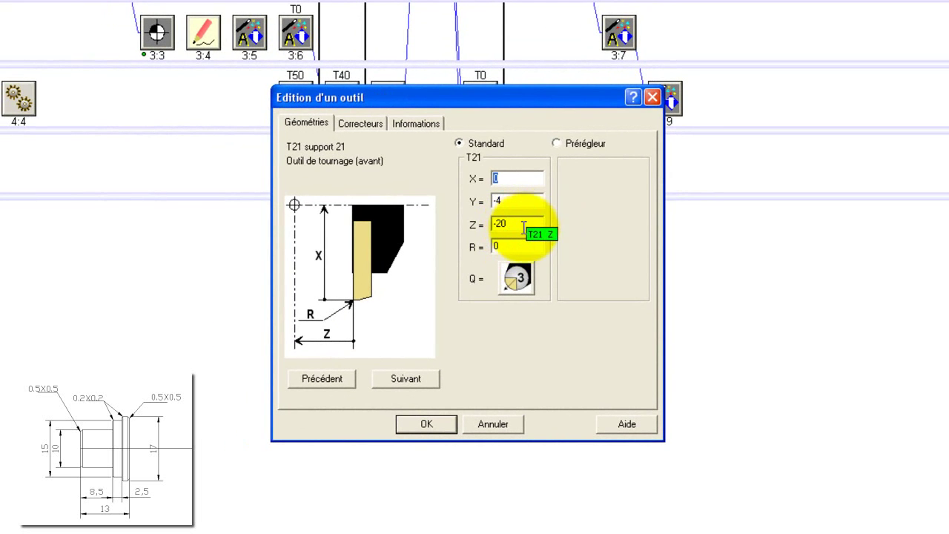
double_click(504, 246)
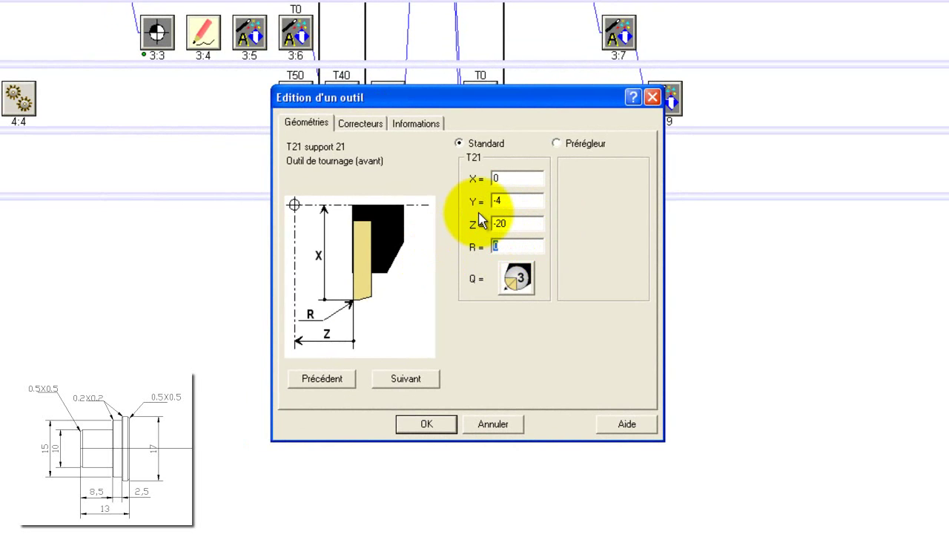
text(0.4)
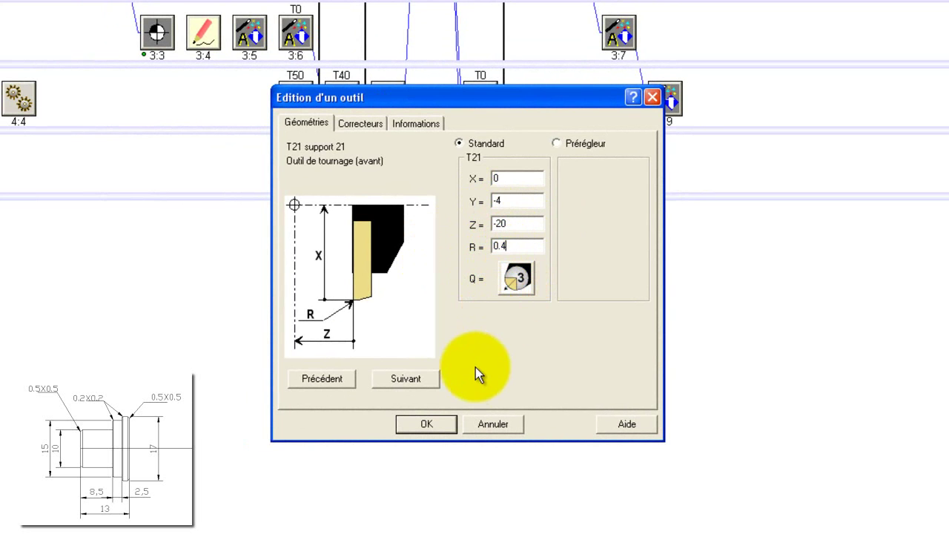
click(425, 426)
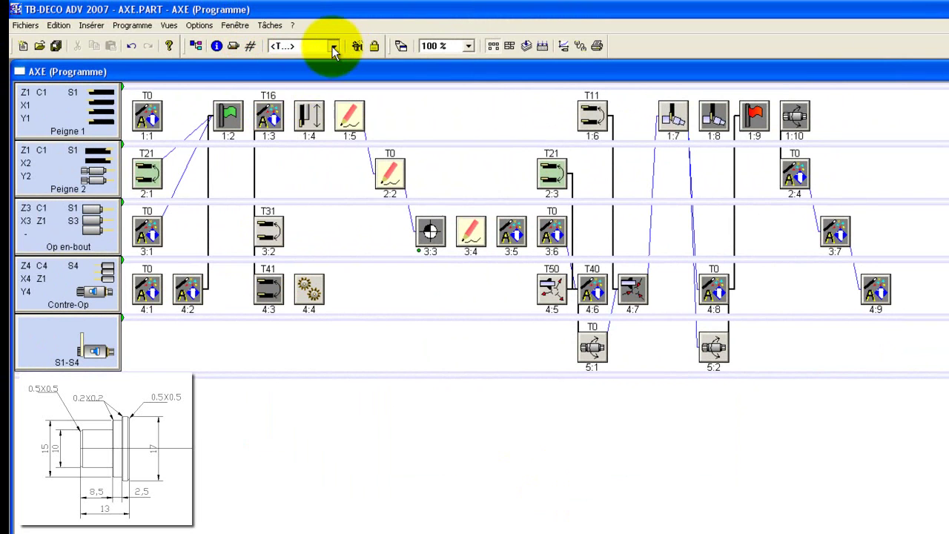
Add a new tool T15 on support 15 as a front turning tool (Outil de tournage (avant)).
click(333, 47)
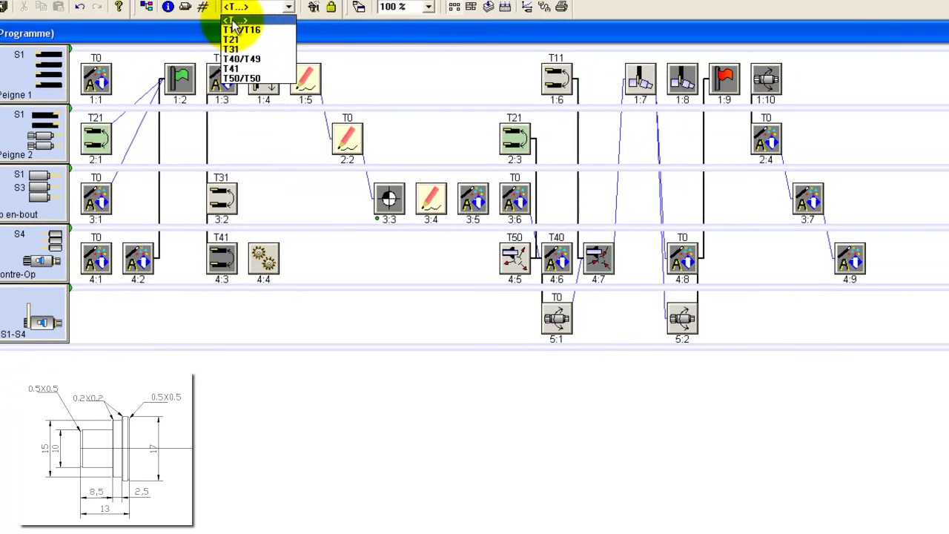
click(279, 59)
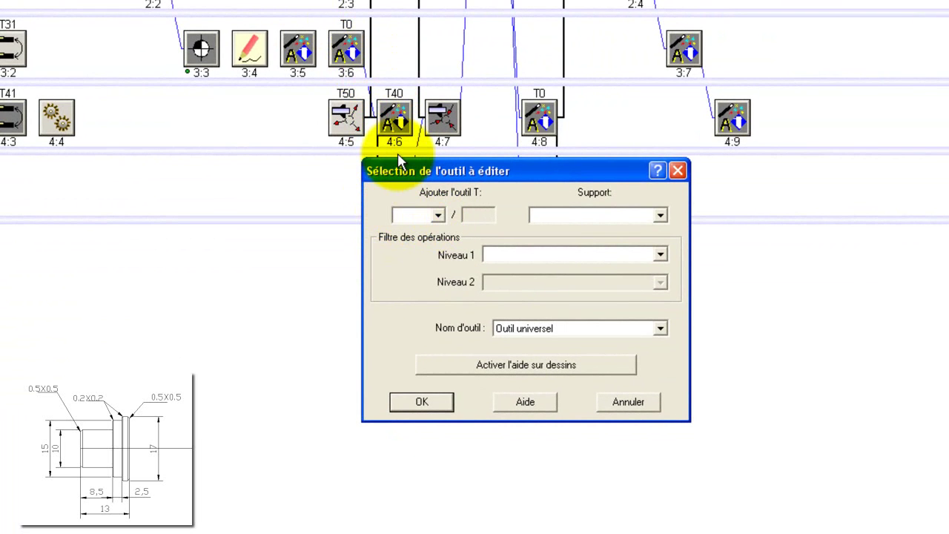
text(15)
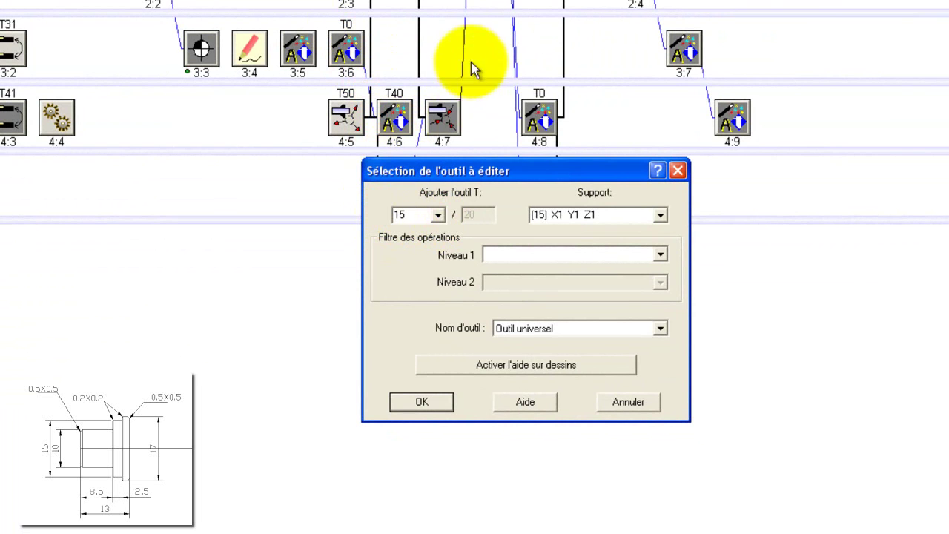
click(660, 255)
click(520, 278)
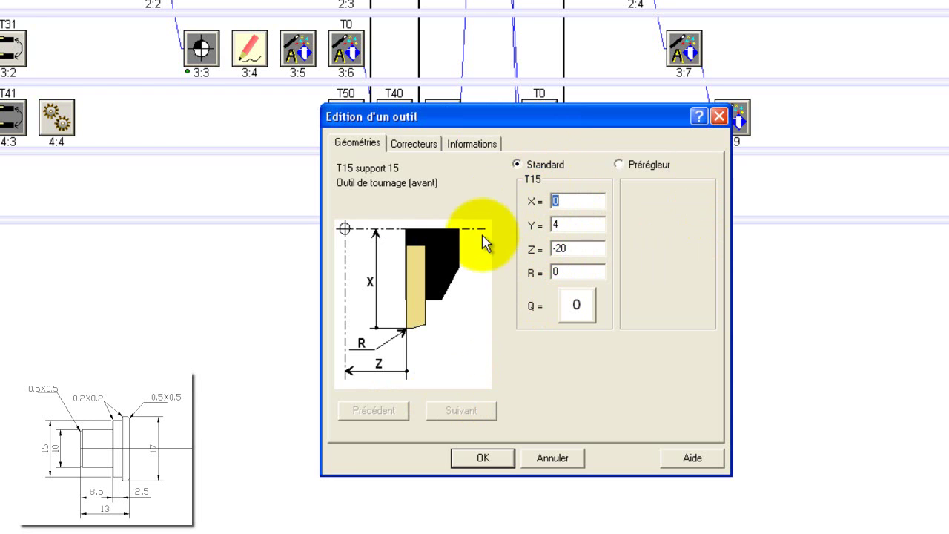
Set T15's nose radius R to 0.2, choose quadrant 3, and accept the tool.
double_click(580, 273)
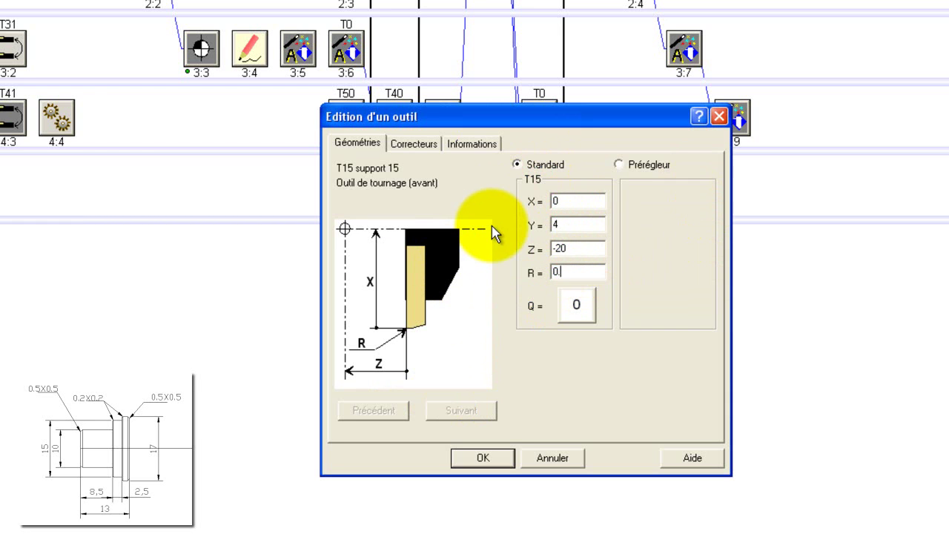
click(583, 307)
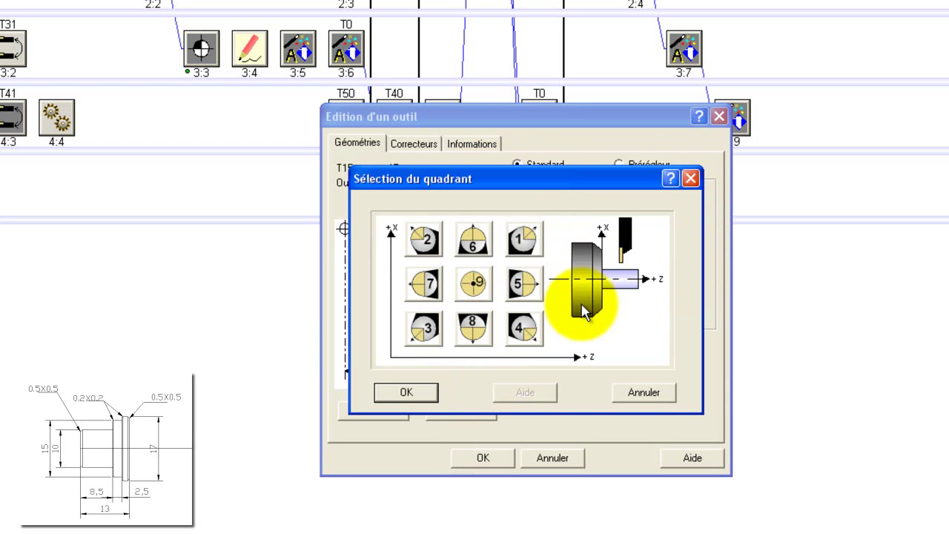
click(427, 330)
click(404, 393)
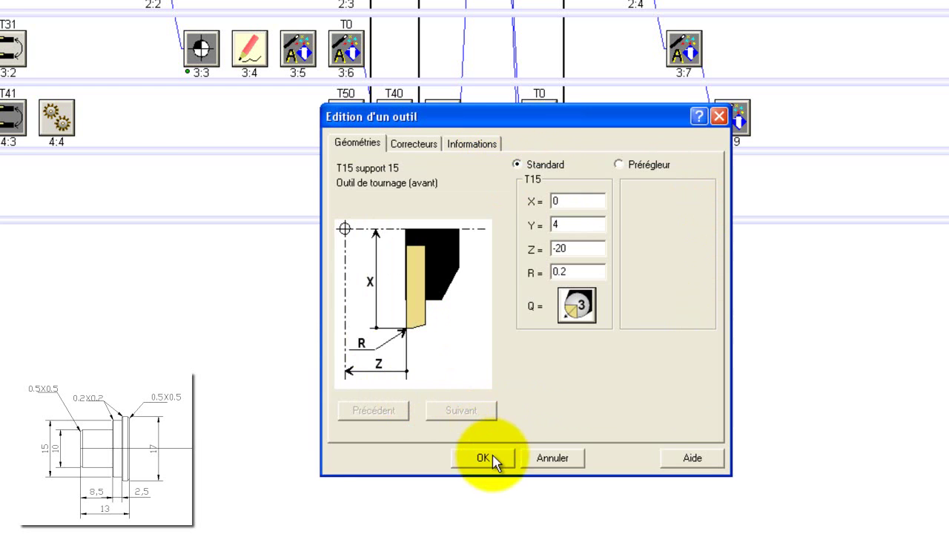
click(490, 460)
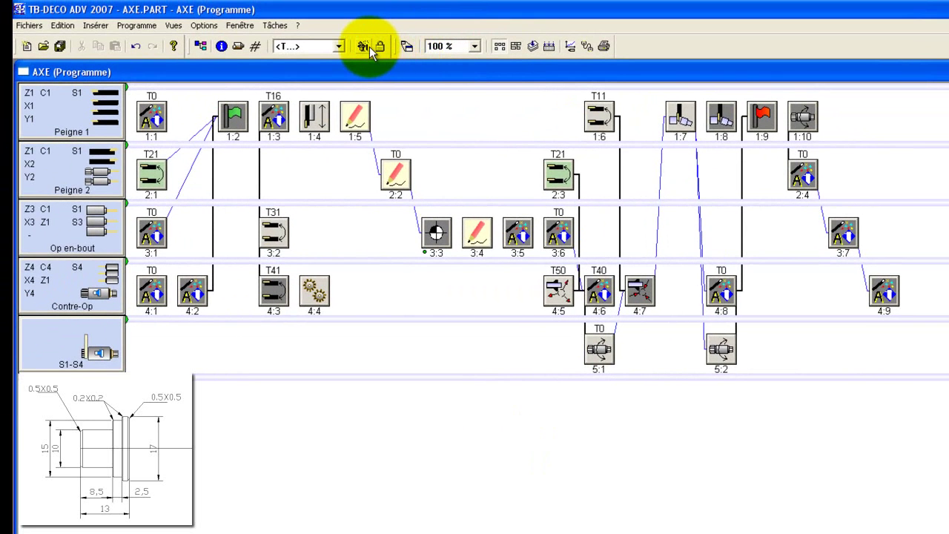
Set the Z0 offset of the T50/T50 part manipulator to 330 and accept the tool.
click(338, 47)
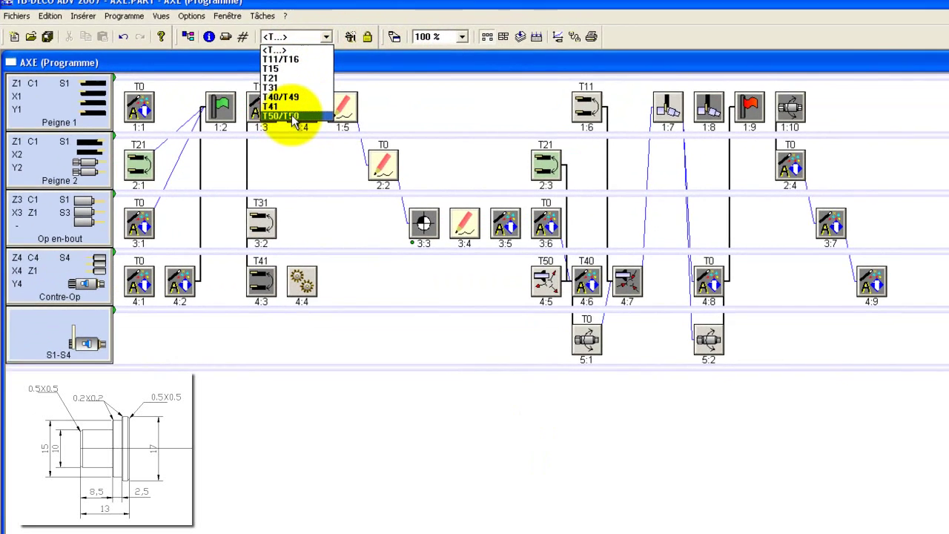
click(303, 126)
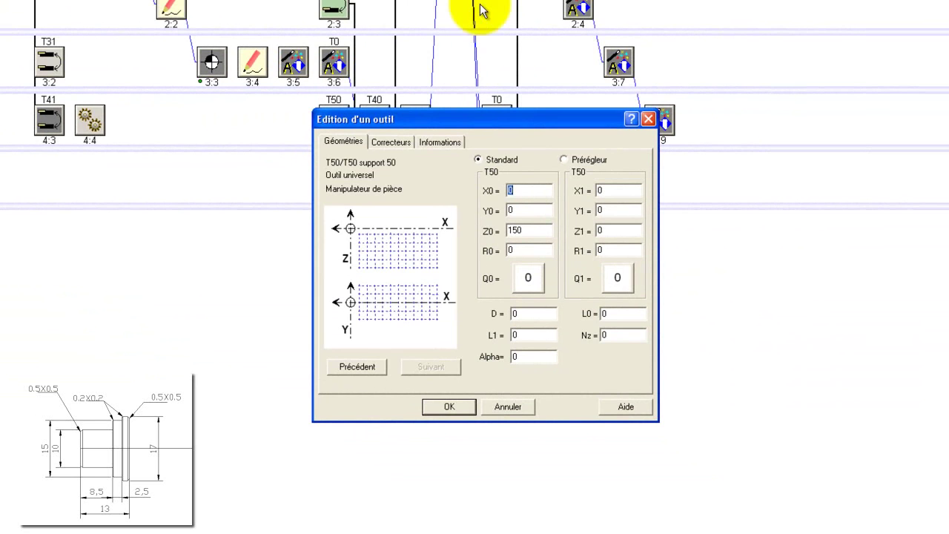
drag(541, 228, 494, 231)
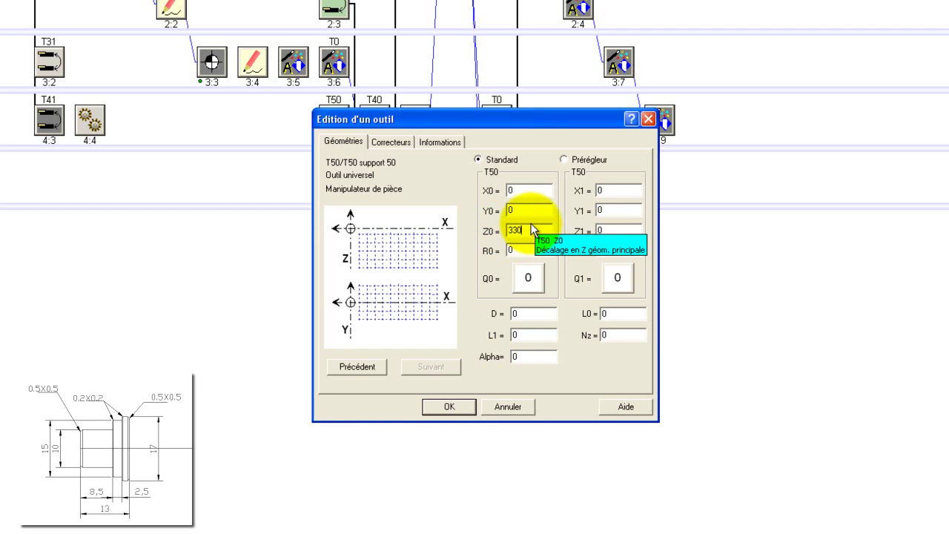
click(450, 407)
Insert a new operation between operations 1:4 and 1:5 on the Peigne 1 line.
click(250, 28)
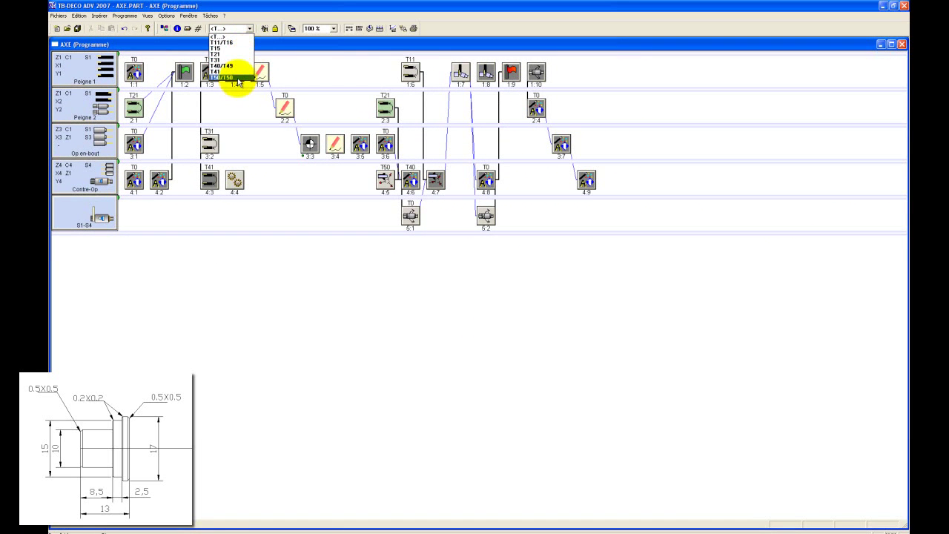
click(293, 58)
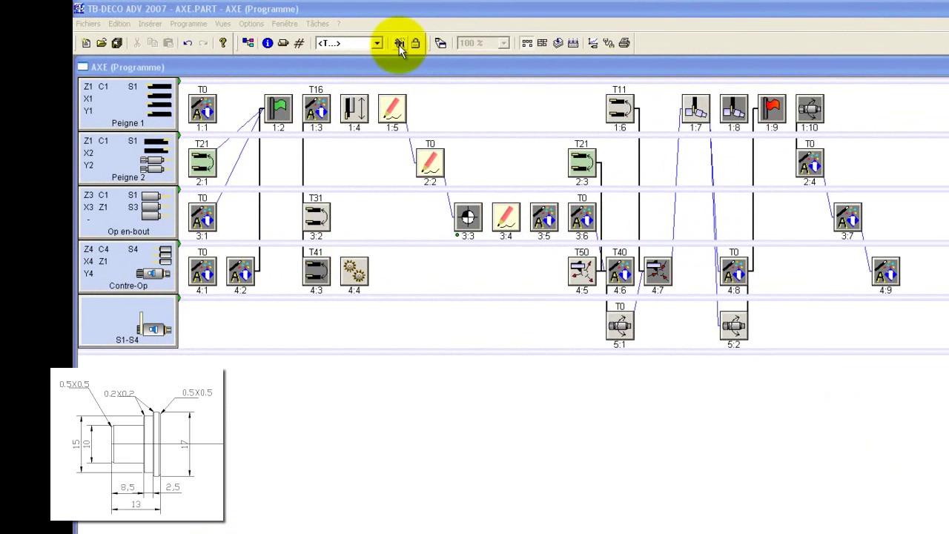
click(399, 44)
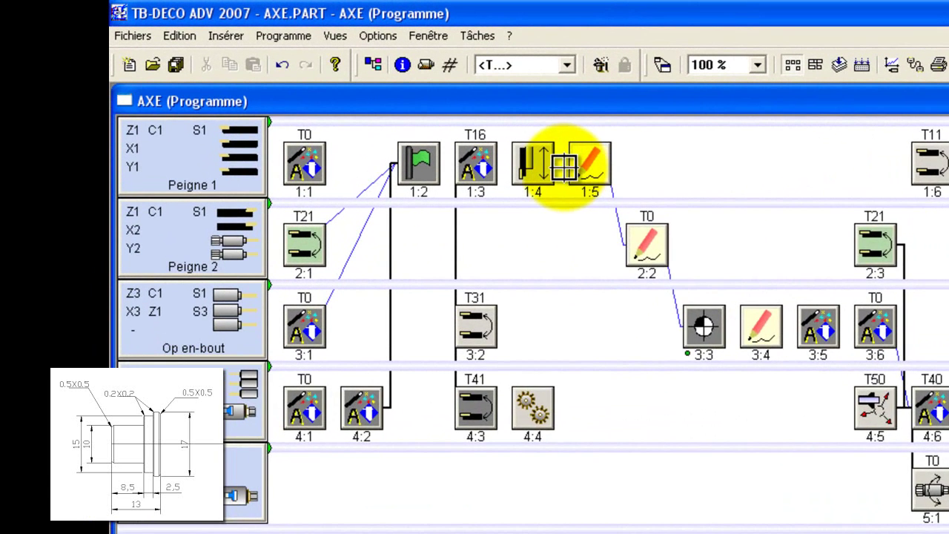
click(563, 168)
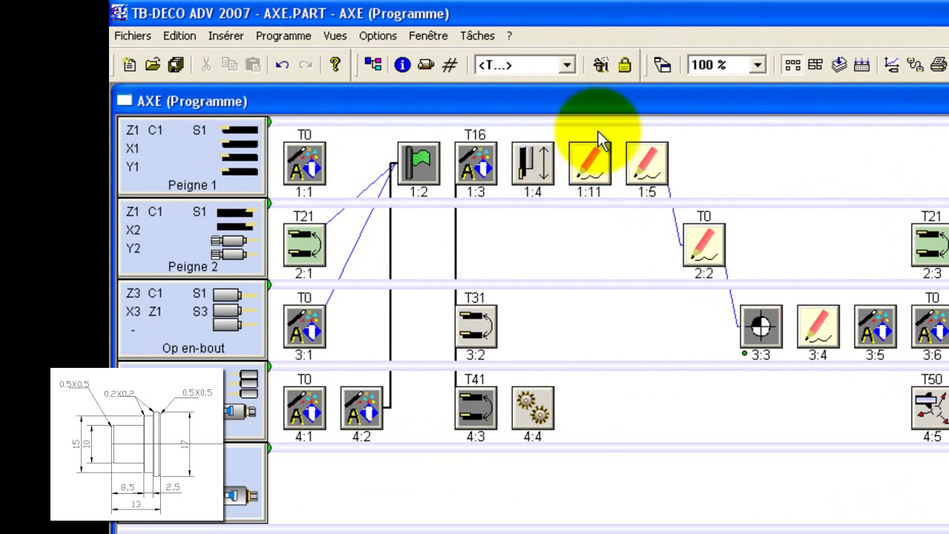
click(590, 165)
drag(590, 165, 589, 195)
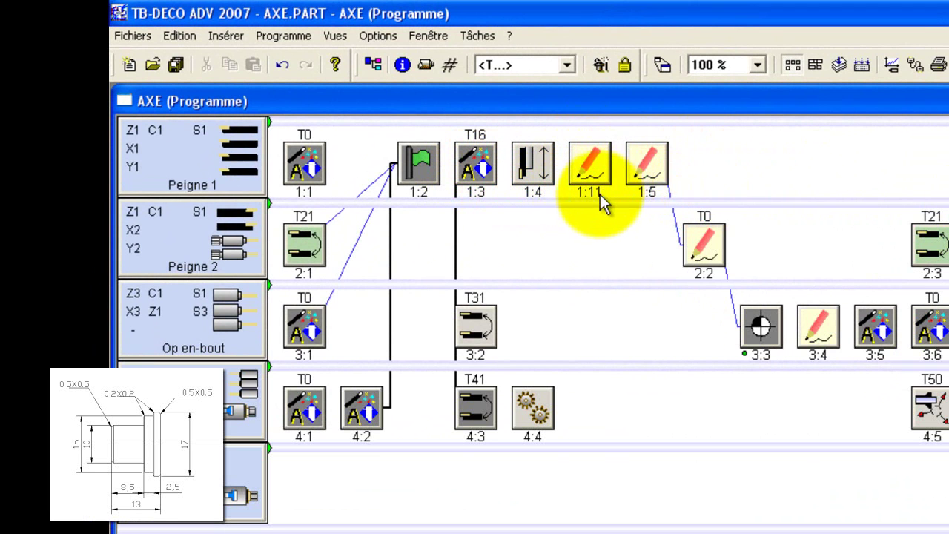
mouse_move(602, 175)
mouse_down()
mouse_move(614, 173)
mouse_move(564, 159)
mouse_move(600, 172)
mouse_move(608, 142)
mouse_move(575, 156)
mouse_move(589, 167)
mouse_up()
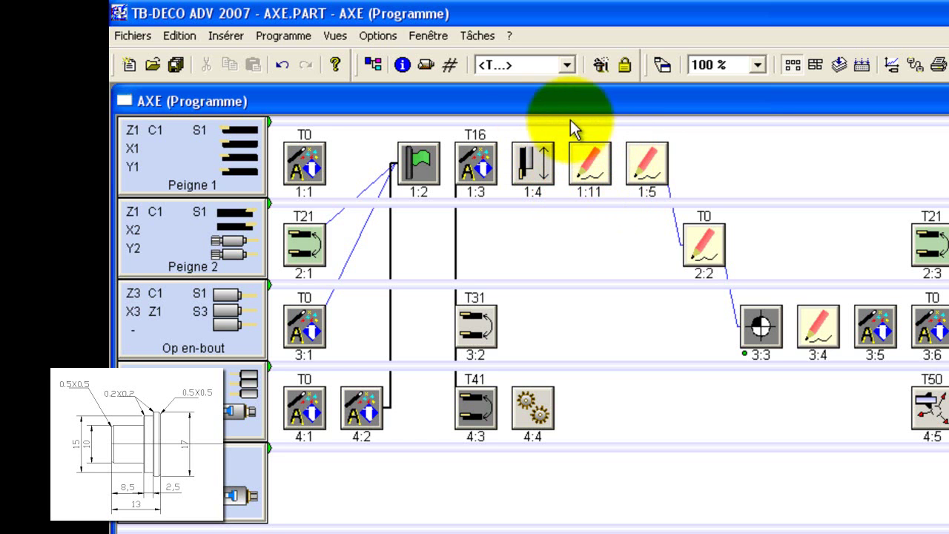
Enable automatic renumbering of operations (Renuméroter les opérations automatiquement) in the configuration and accept it.
click(377, 36)
click(341, 20)
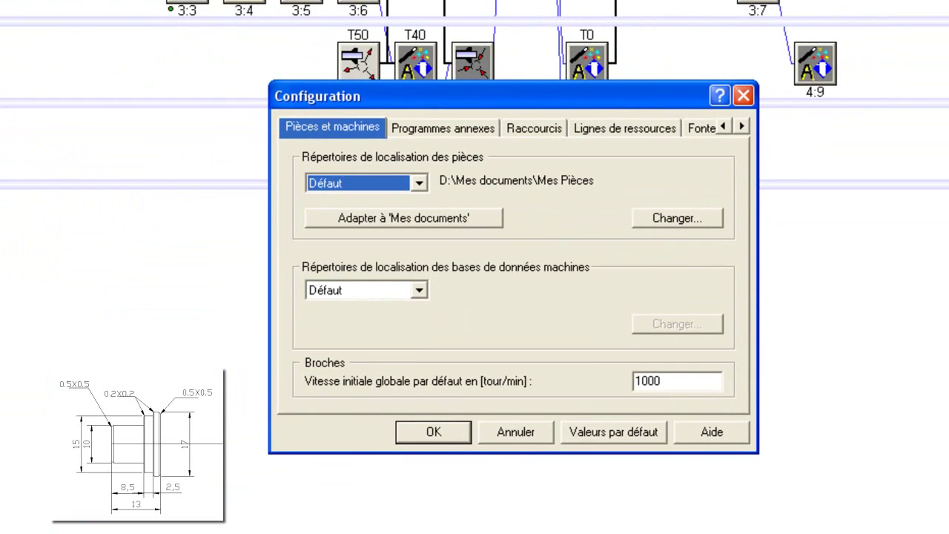
click(741, 127)
click(742, 127)
click(741, 128)
click(742, 127)
click(742, 128)
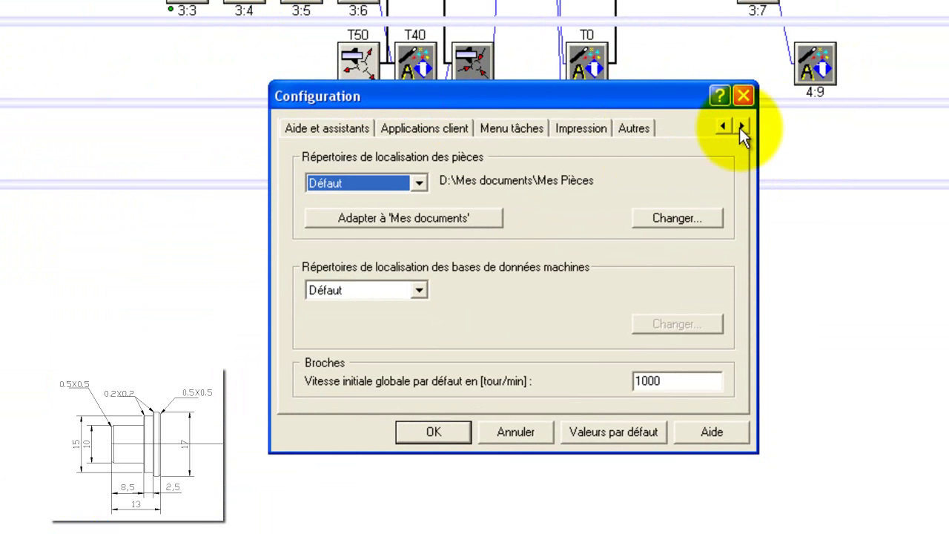
click(627, 128)
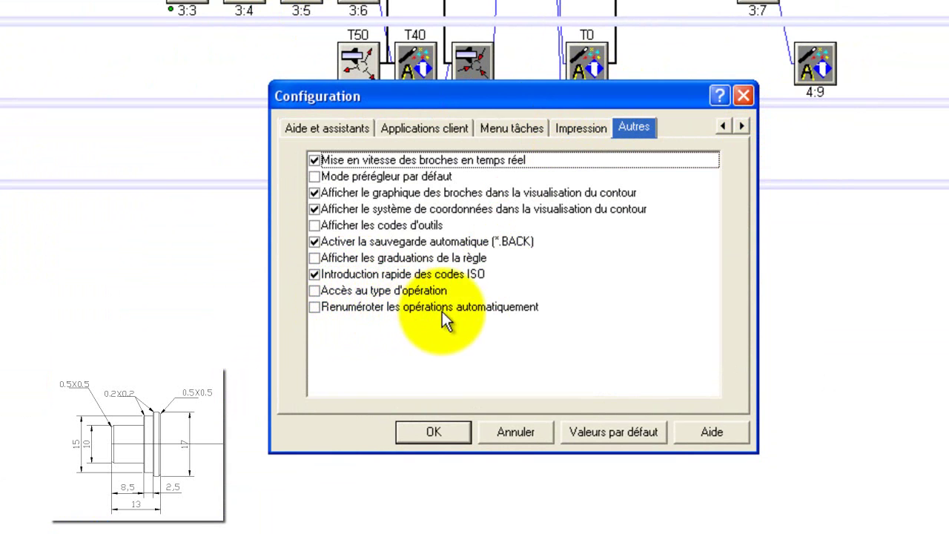
click(315, 306)
click(452, 431)
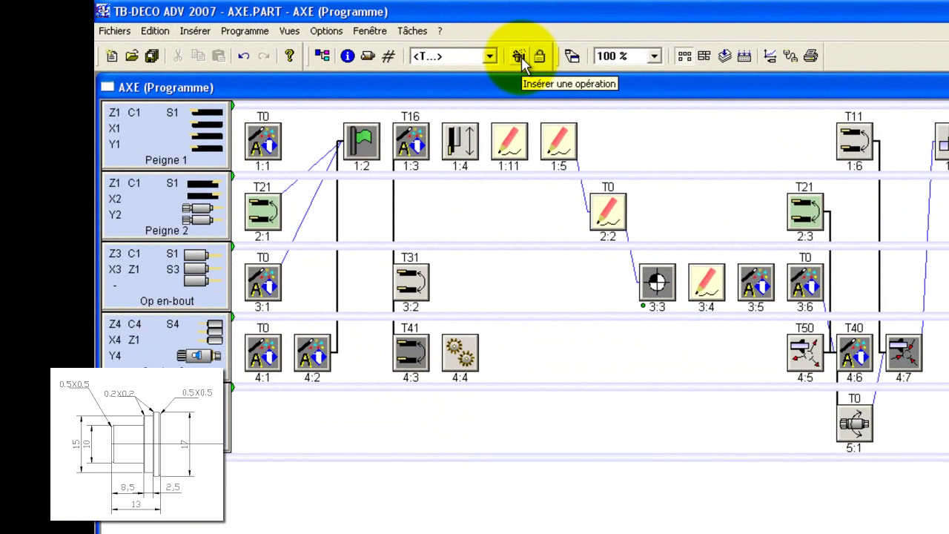
Insert one new operation between 1:4 and 1:5 and another after 1:6 on the Peigne 1 line.
click(521, 60)
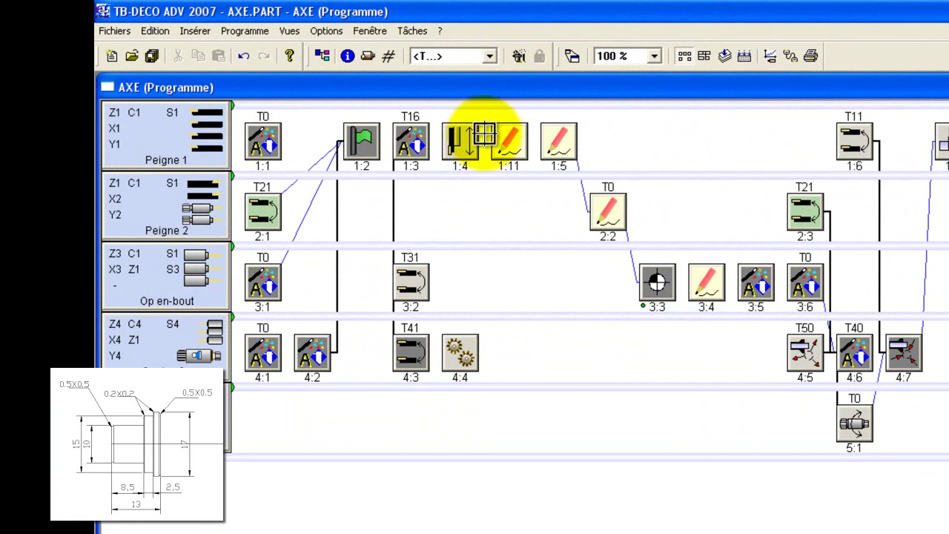
click(454, 148)
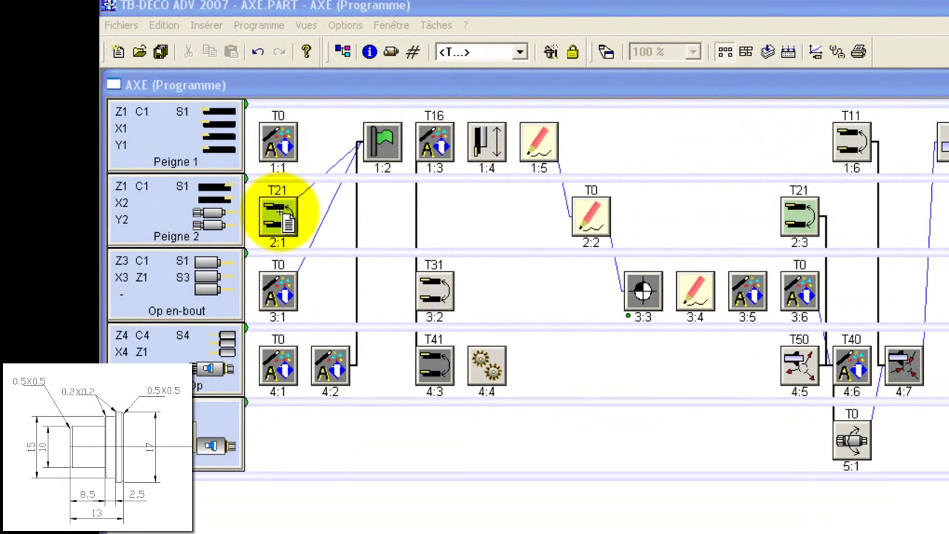
drag(134, 109, 134, 112)
drag(284, 231, 236, 90)
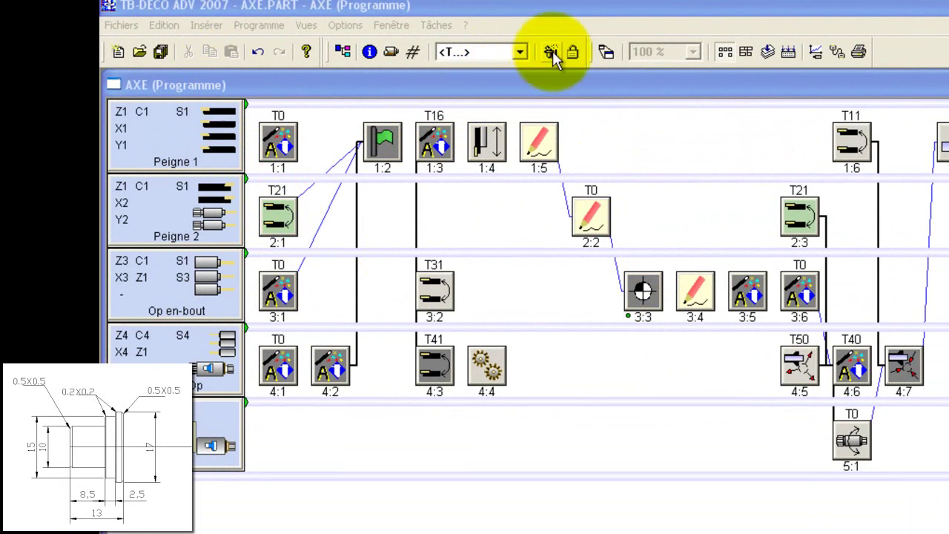
mouse_move(539, 141)
mouse_down()
mouse_move(520, 148)
mouse_move(536, 148)
mouse_move(538, 159)
mouse_up()
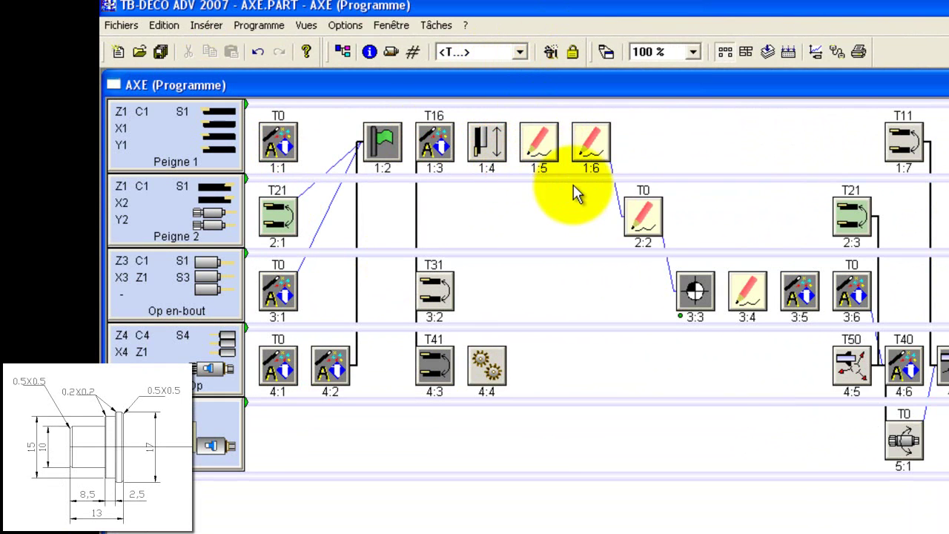
mouse_move(594, 146)
mouse_down()
mouse_move(585, 144)
mouse_move(588, 165)
mouse_move(615, 170)
mouse_move(596, 165)
mouse_move(641, 231)
mouse_move(559, 71)
mouse_move(570, 92)
mouse_move(673, 163)
mouse_up()
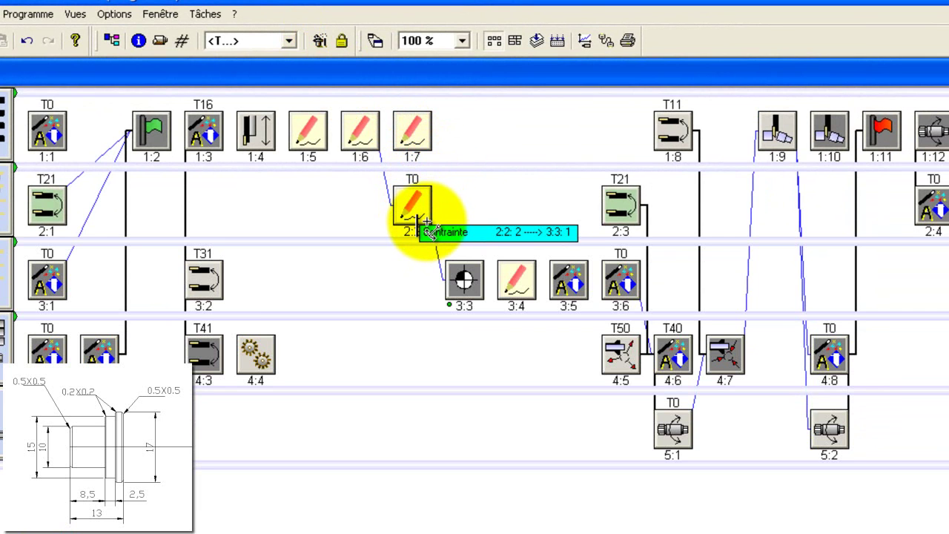
Insert operation 2:3 after 2:2 on the Peigne 2 line, with constraints from 2:2 to 1:7 and from 1:7 to 2:3.
drag(413, 202, 405, 148)
click(320, 40)
click(475, 204)
mouse_move(471, 211)
mouse_down()
mouse_move(466, 165)
mouse_move(471, 222)
mouse_up()
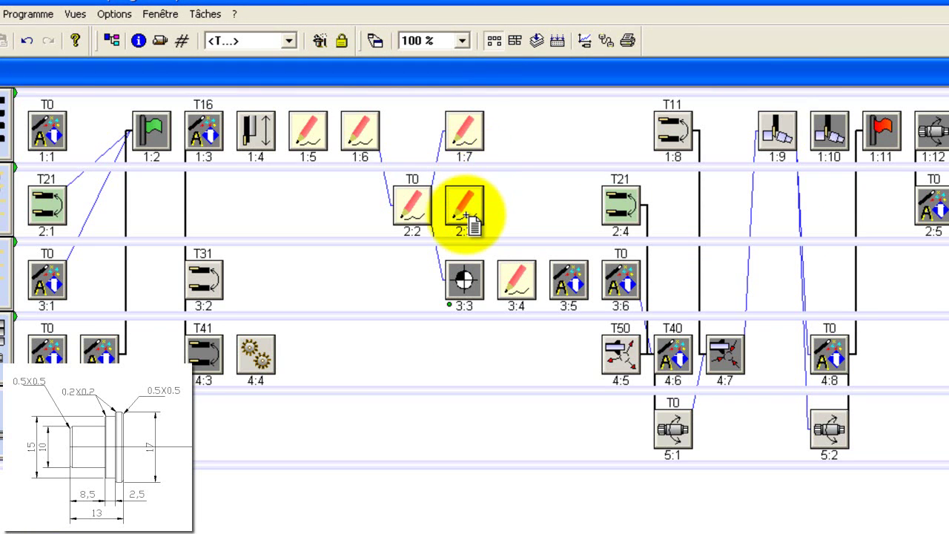
mouse_move(471, 223)
mouse_down()
mouse_move(485, 155)
mouse_move(487, 186)
mouse_move(449, 222)
mouse_move(474, 214)
mouse_up()
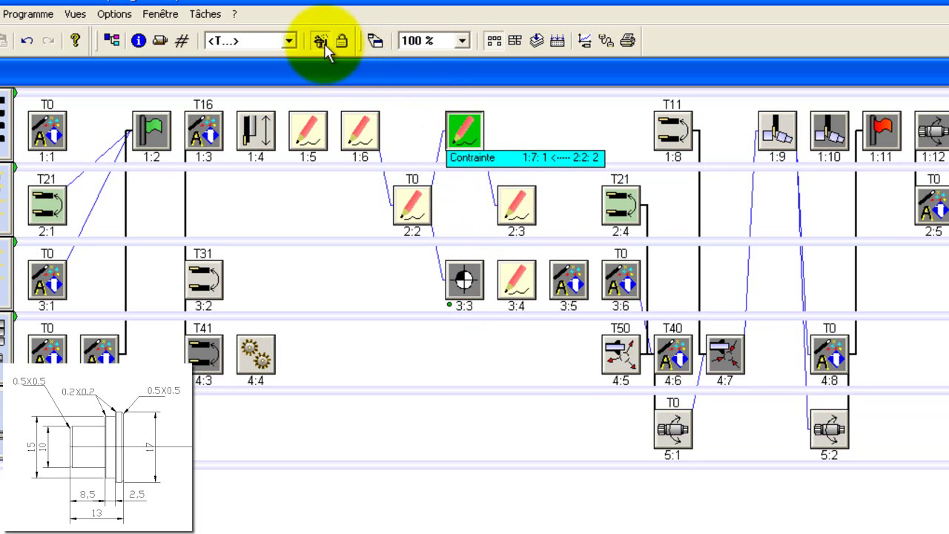
Insert operation 1:8 after 1:7 on the Peigne 1 line and constrain it to follow operation 2:3.
click(529, 169)
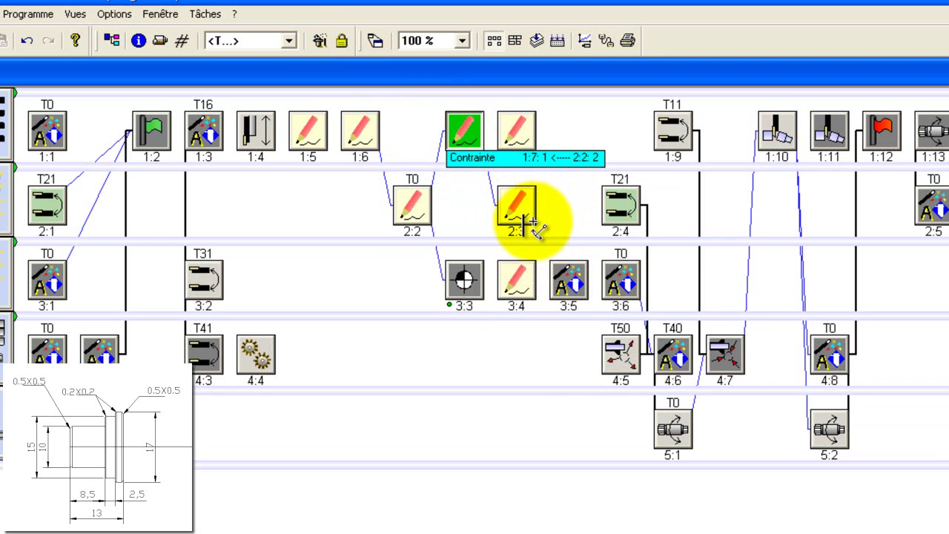
click(532, 222)
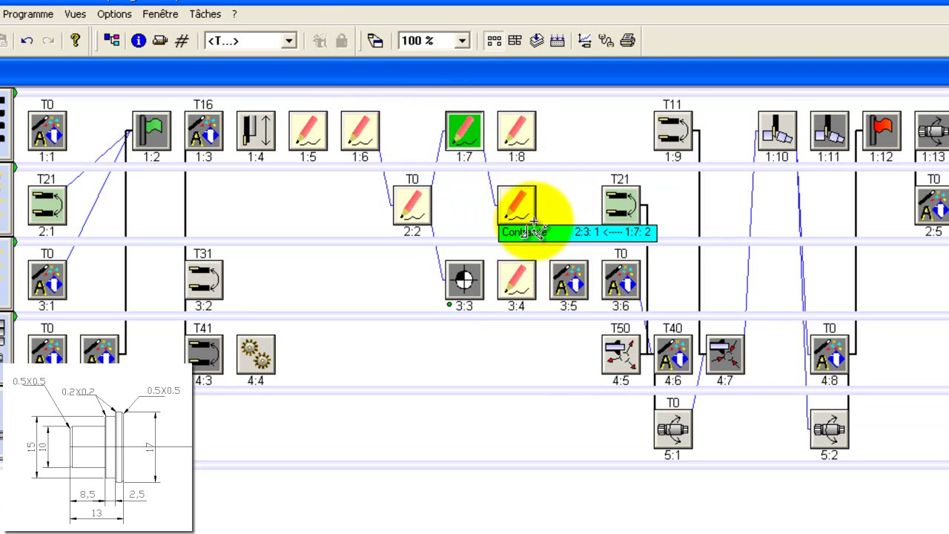
mouse_move(532, 231)
mouse_down()
mouse_move(553, 189)
mouse_move(505, 153)
mouse_up()
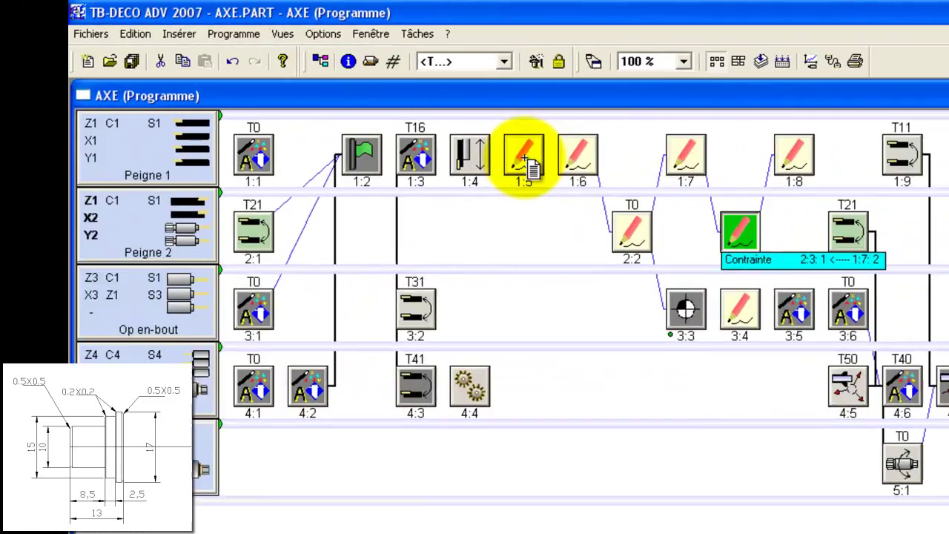
Describe operation 1:5 as "indexage finition t15" and assign it the external turning image.
click(268, 80)
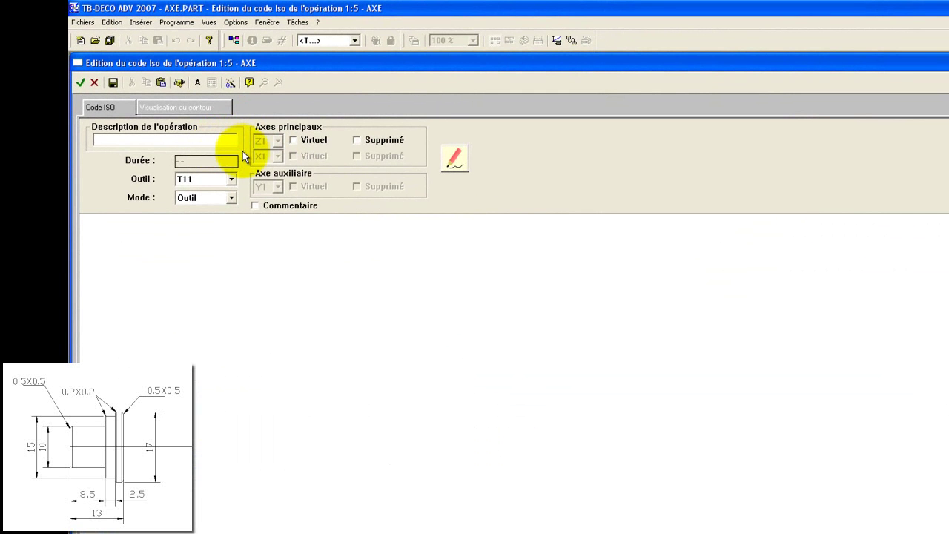
text(indexage finition t15)
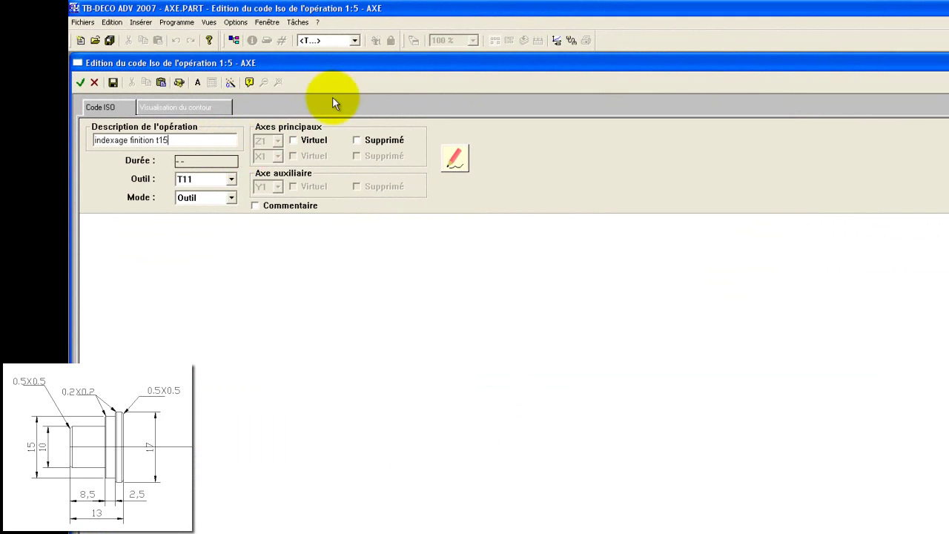
click(447, 159)
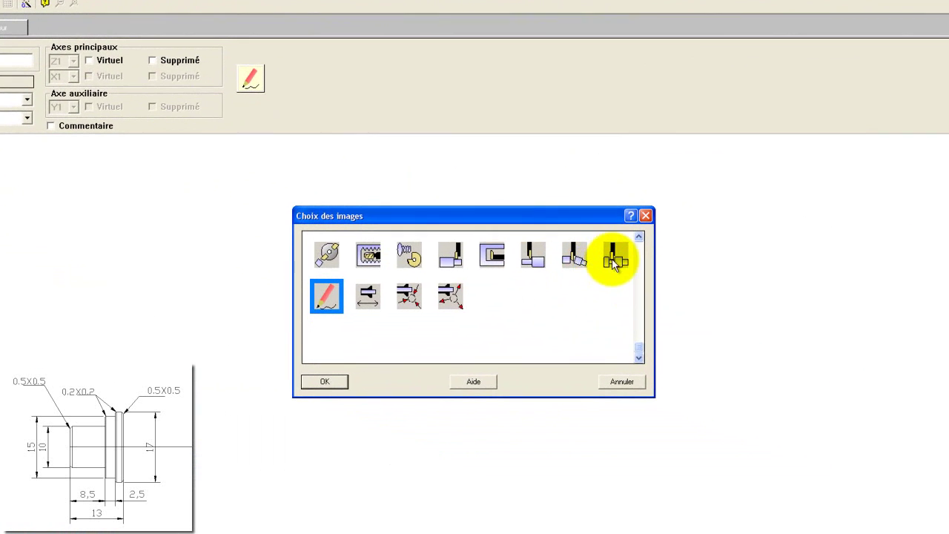
click(520, 257)
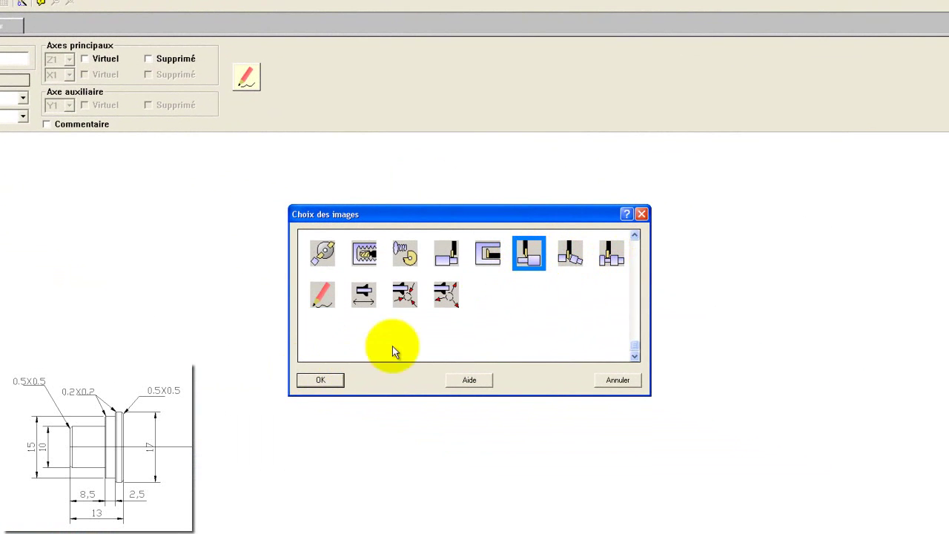
click(320, 380)
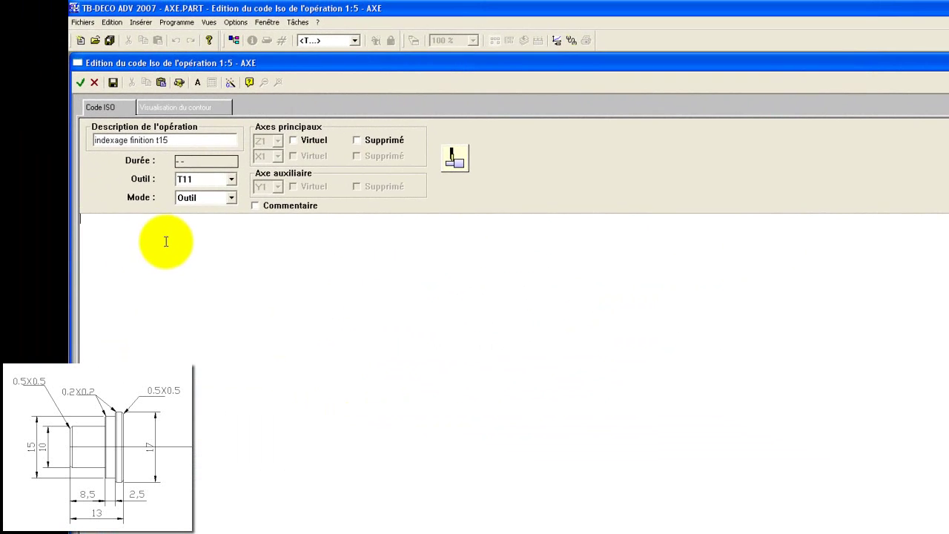
Enter the ISO code g1 g100 X1=35 Y1=0 t15 for operation 1:5, mark its Z1 axis as Supprimé, and accept.
text(g1 g100 X1=35 Y1=0 t15)
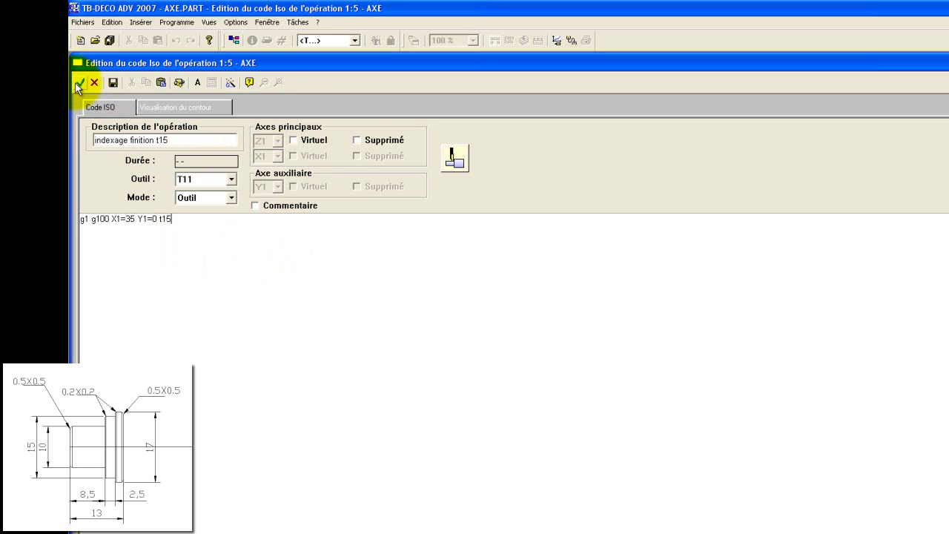
click(359, 141)
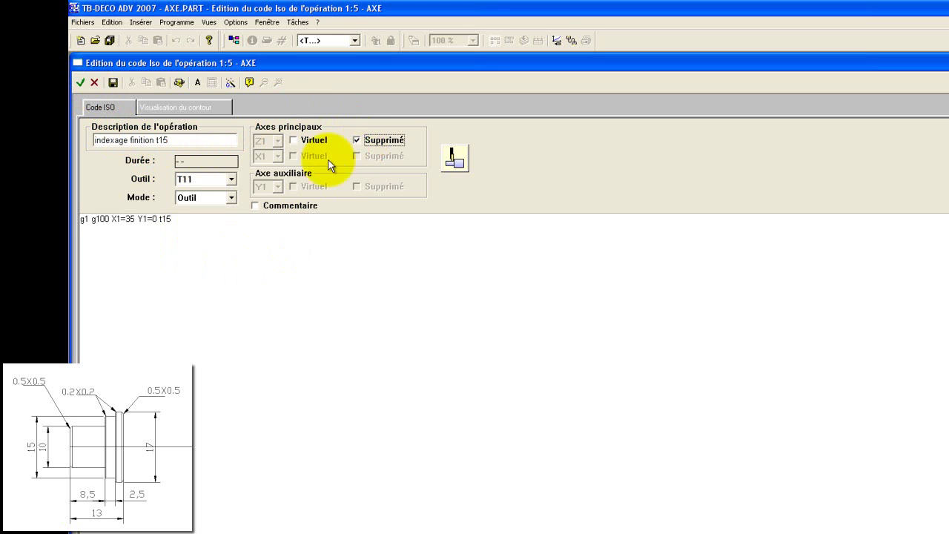
click(80, 82)
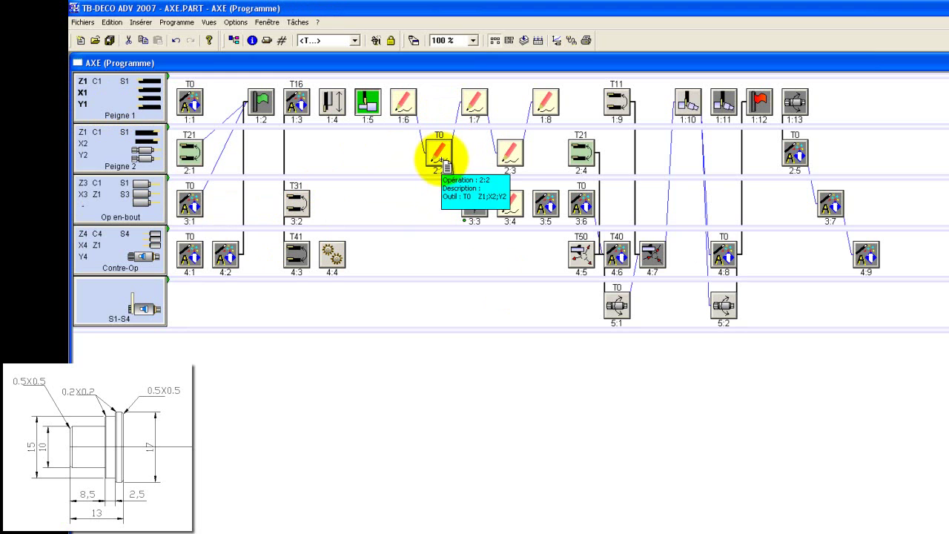
Describe operation 1:6 as "finition t15" and assign it the external turning image.
mouse_move(447, 169)
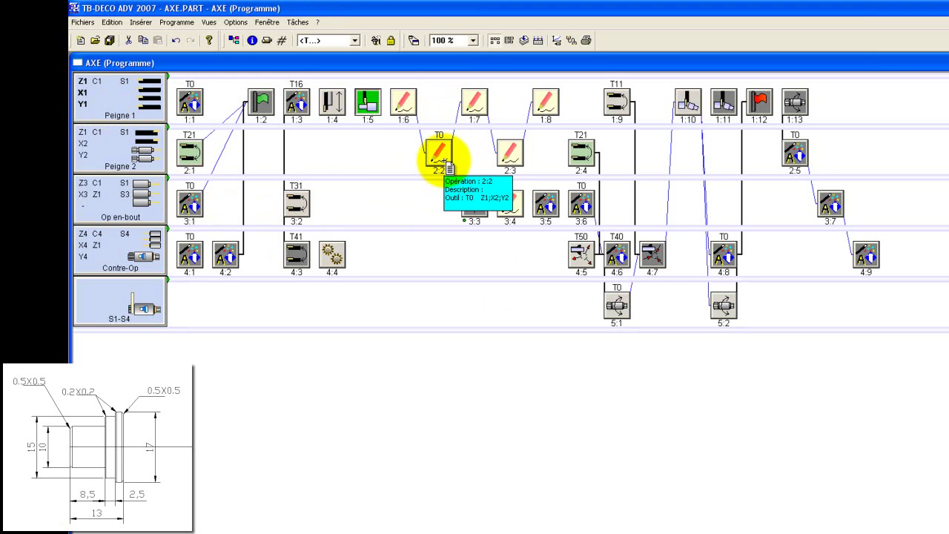
double_click(406, 101)
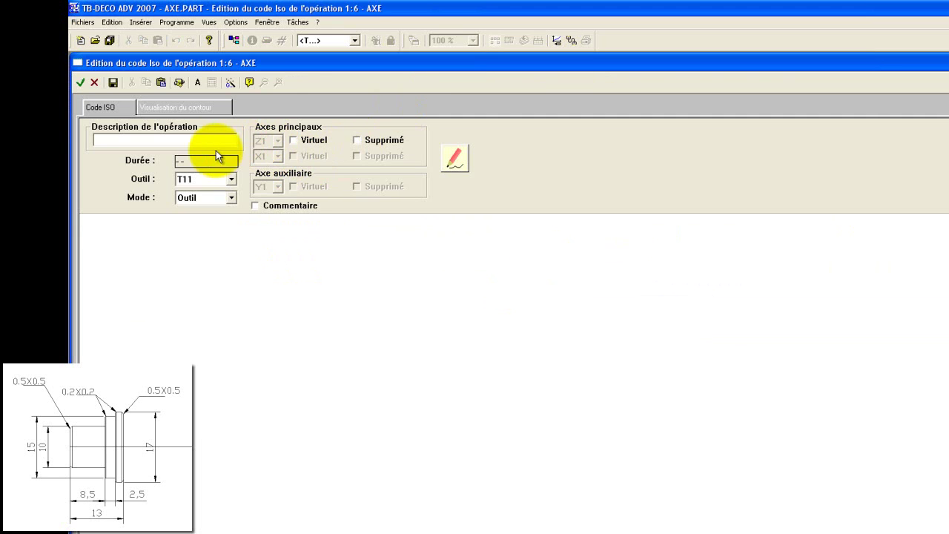
text(finition t15)
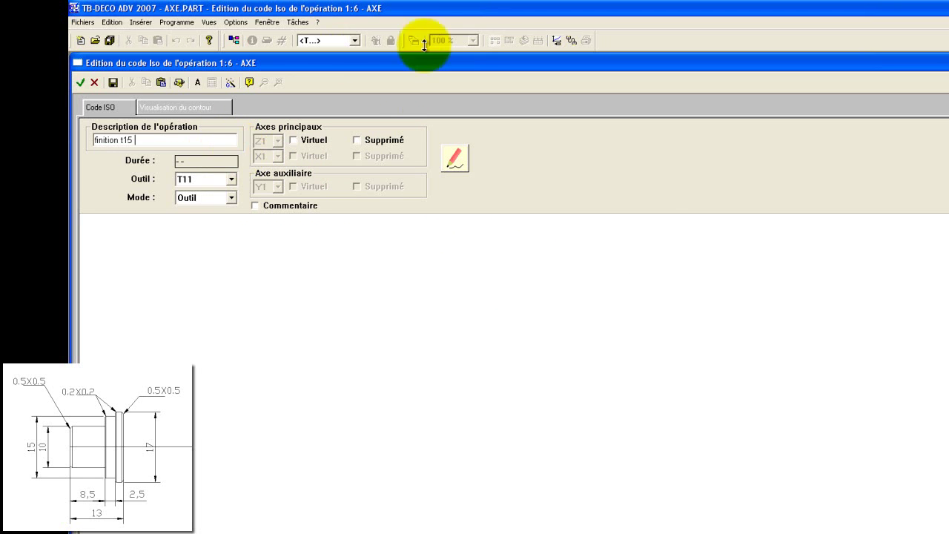
click(456, 157)
click(737, 335)
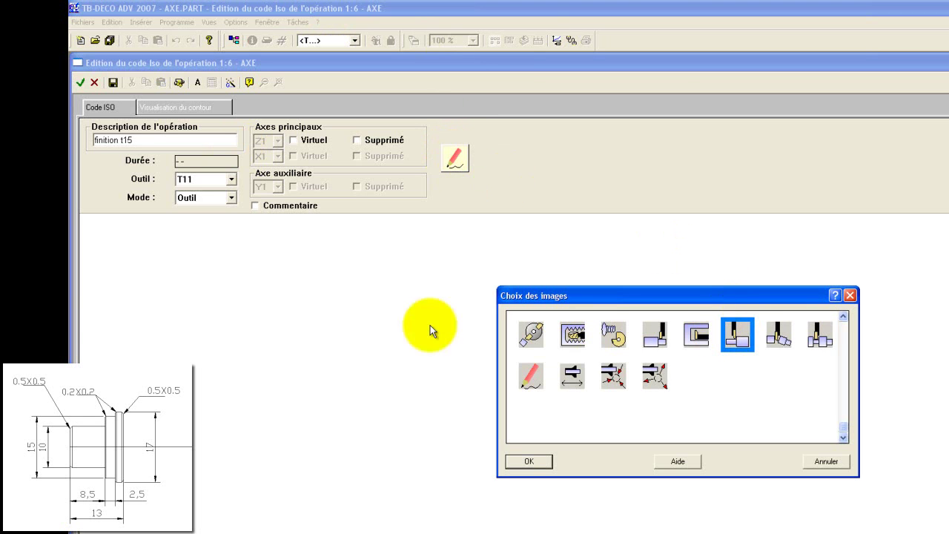
click(528, 461)
Enter the ISO code g1 g100 Z1=2 t15 for operation 1:6 and accept the operation.
text(g1 )
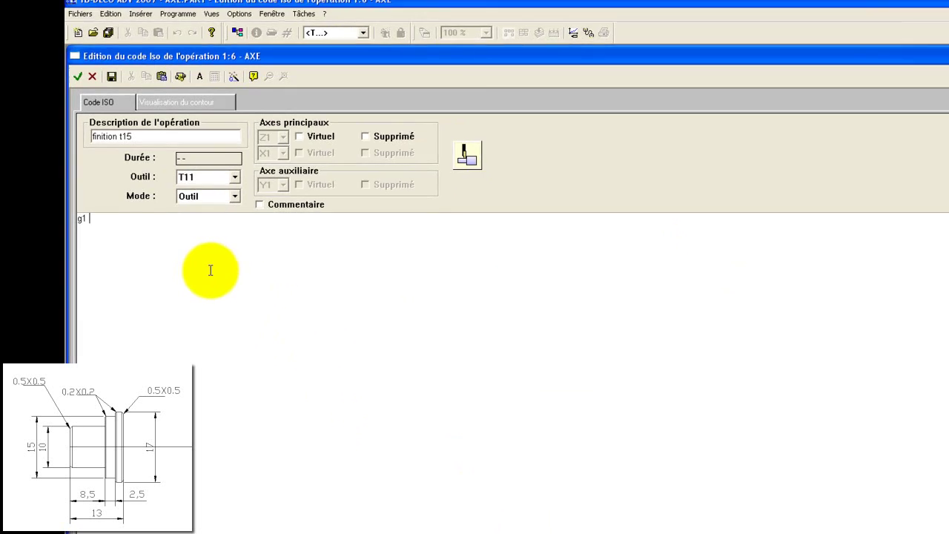
text(g100)
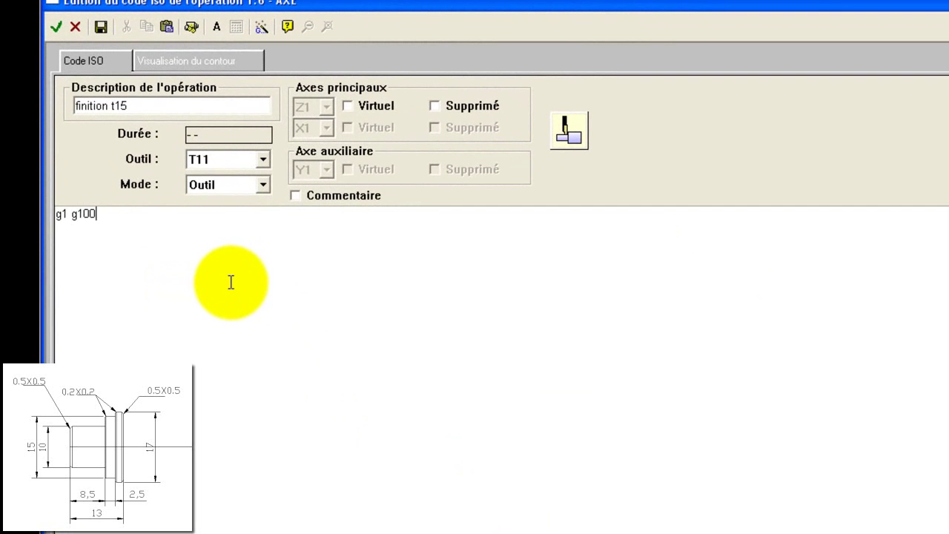
text( Z1=2 t15)
click(56, 27)
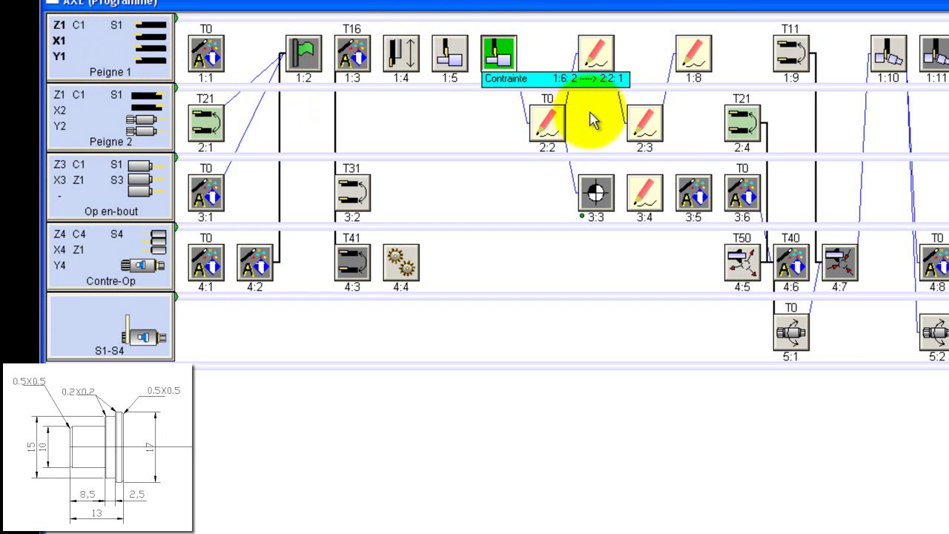
Describe operation 2:2 as "ebauche t21" and assign it the external turning image.
mouse_move(547, 113)
mouse_down()
mouse_move(547, 85)
mouse_move(547, 124)
mouse_move(547, 111)
mouse_up()
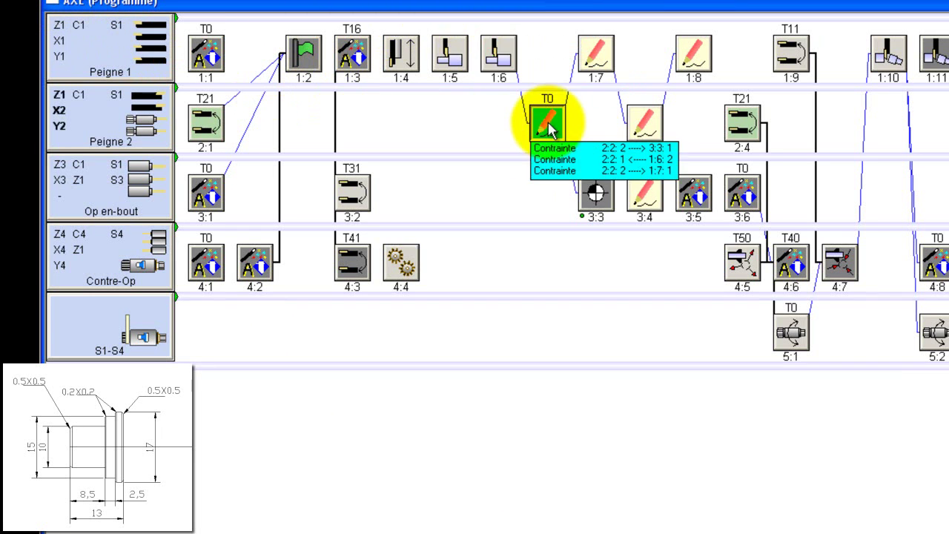
double_click(547, 113)
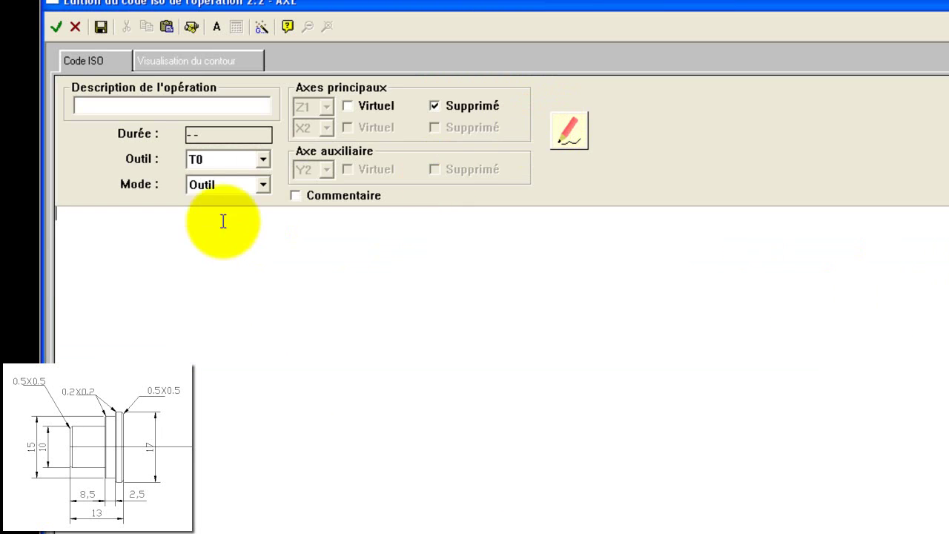
click(127, 101)
text(ebauche)
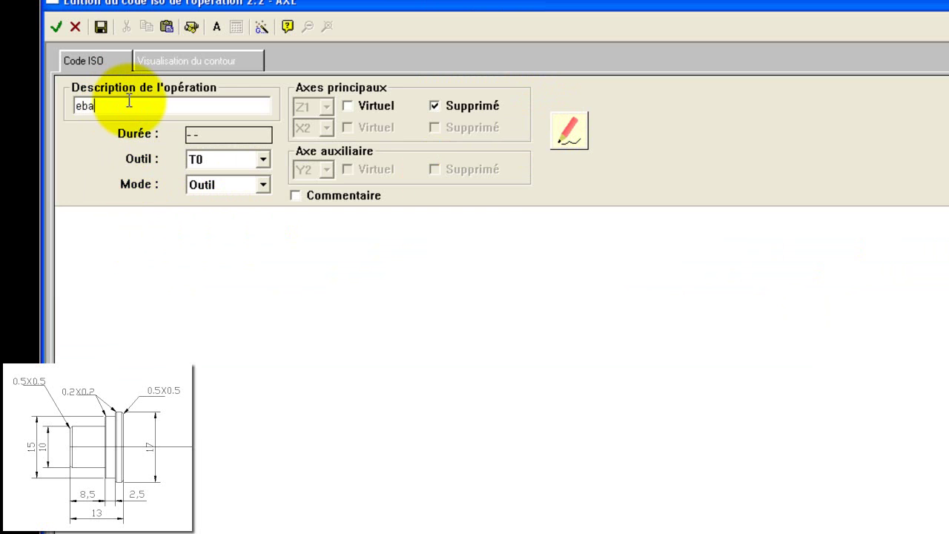
text( t01)
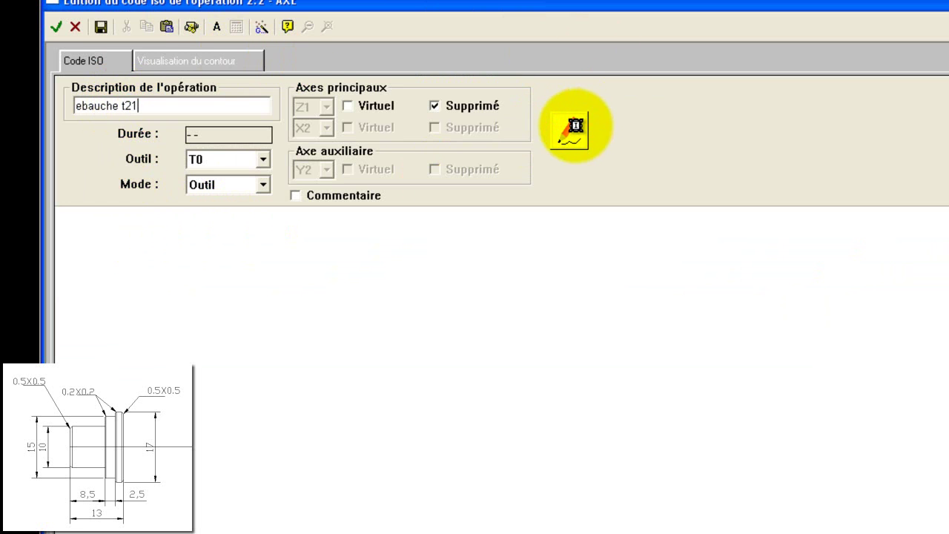
click(569, 130)
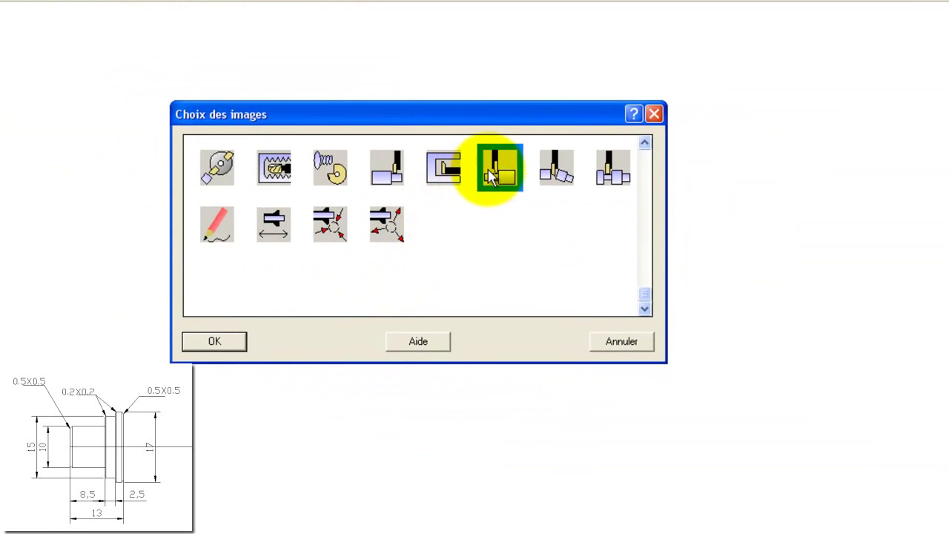
click(564, 197)
click(280, 370)
click(206, 369)
Enter the ISO code g1 g100 X2=12 t21 for operation 2:2 and accept the operation.
text(g1 g100 X2=)
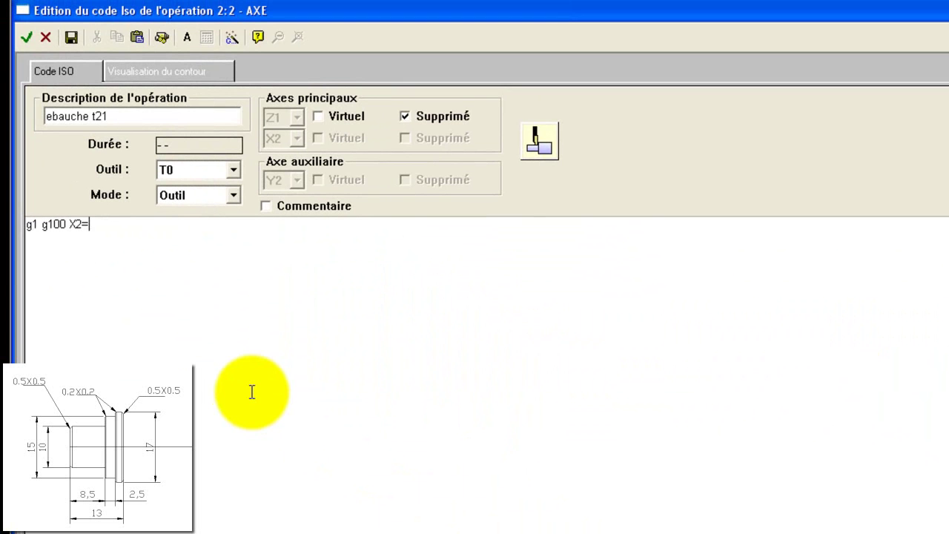
text(12 t21)
click(28, 38)
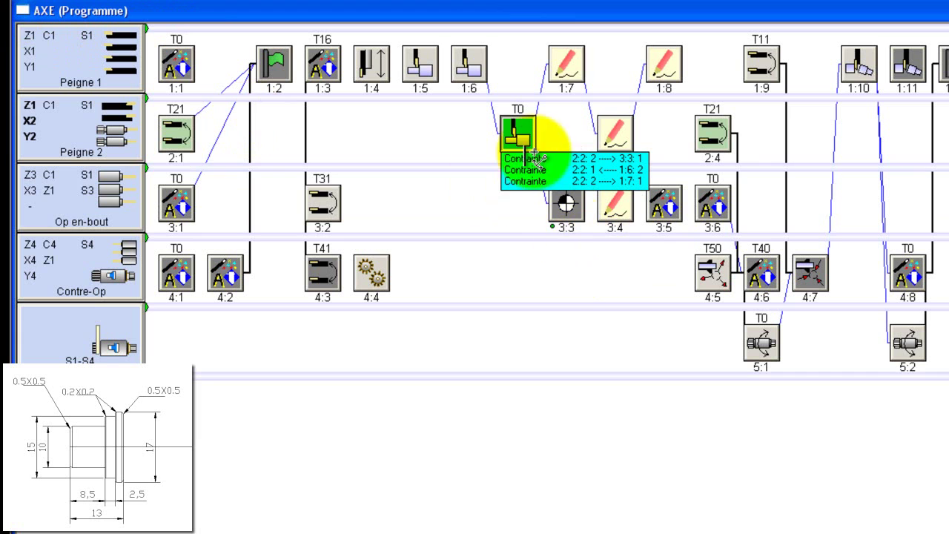
Describe operation 1:7 as "finition t15" and assign it the external turning image.
drag(536, 142, 564, 99)
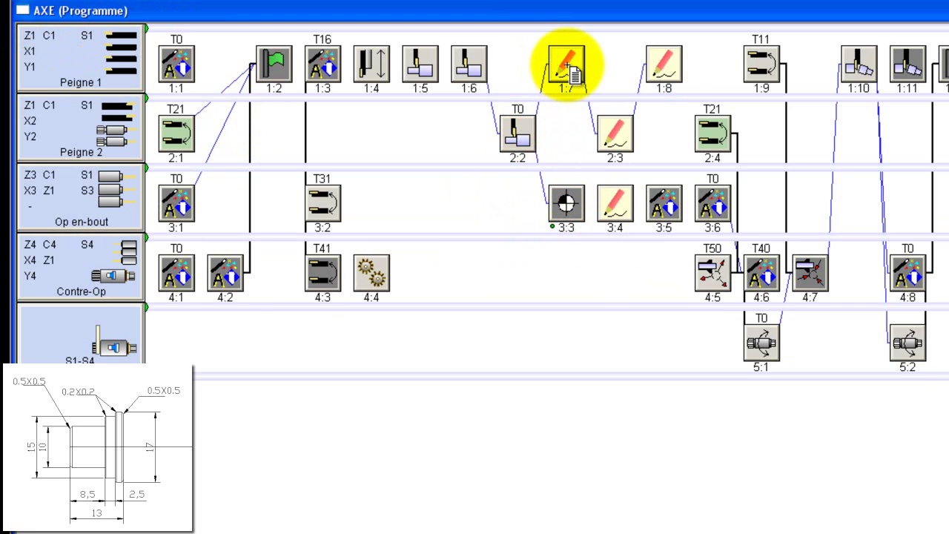
double_click(570, 71)
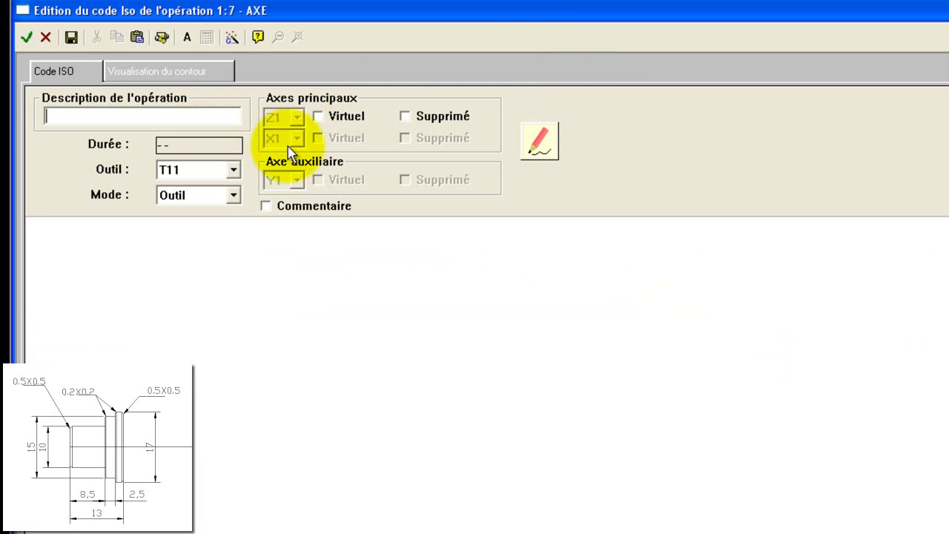
text(finition t15)
click(540, 142)
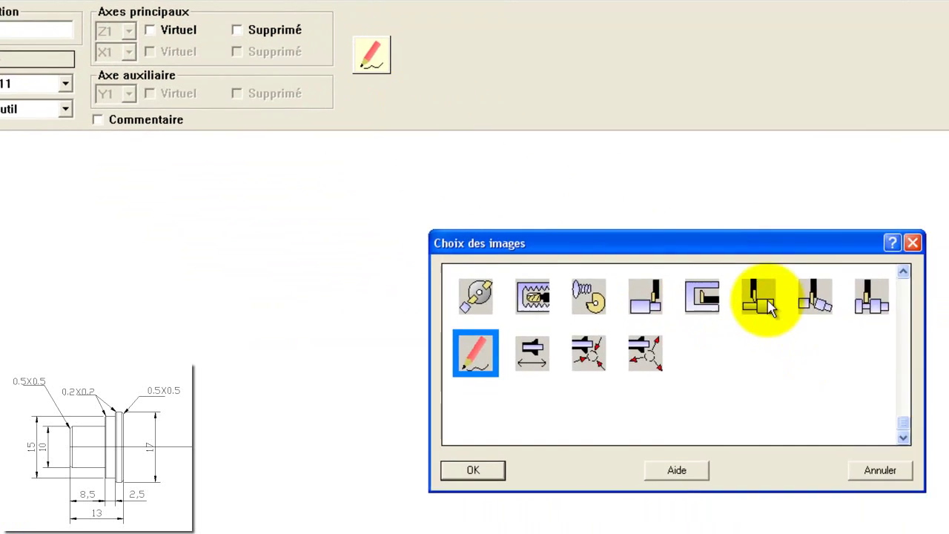
click(928, 383)
click(305, 383)
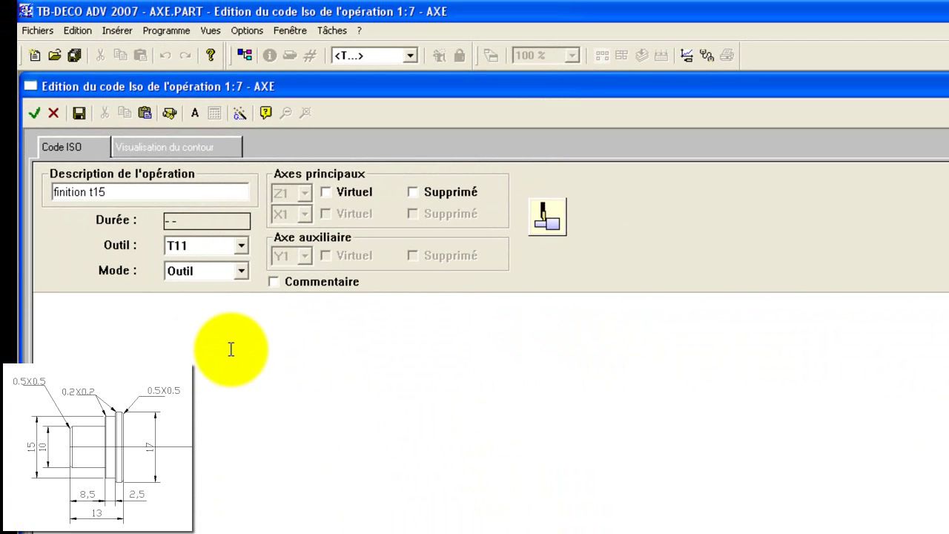
Enter the first two ISO lines of operation 1:7: g1 Z1=0 f0.06 t15 and g1 X1=21 g100.
text(g1 Z1=)
text(0 )
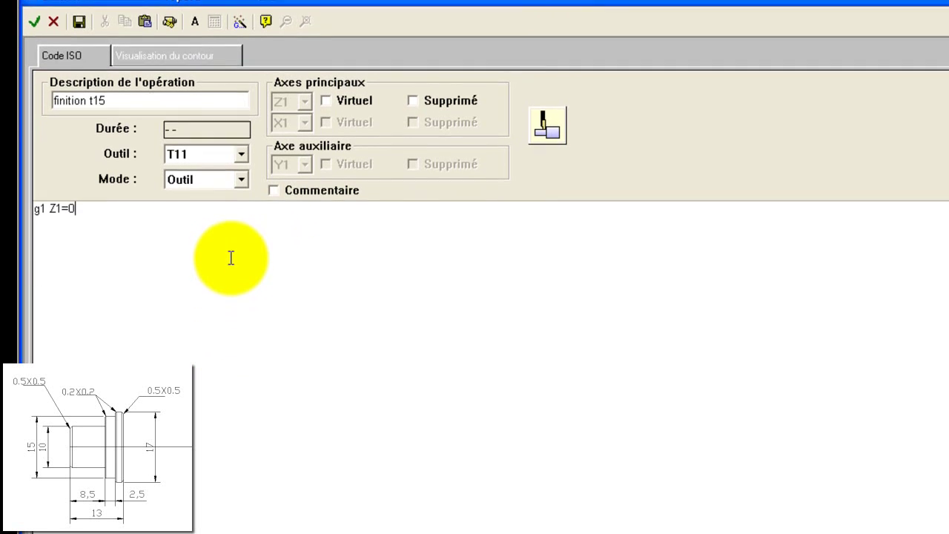
text(f0)
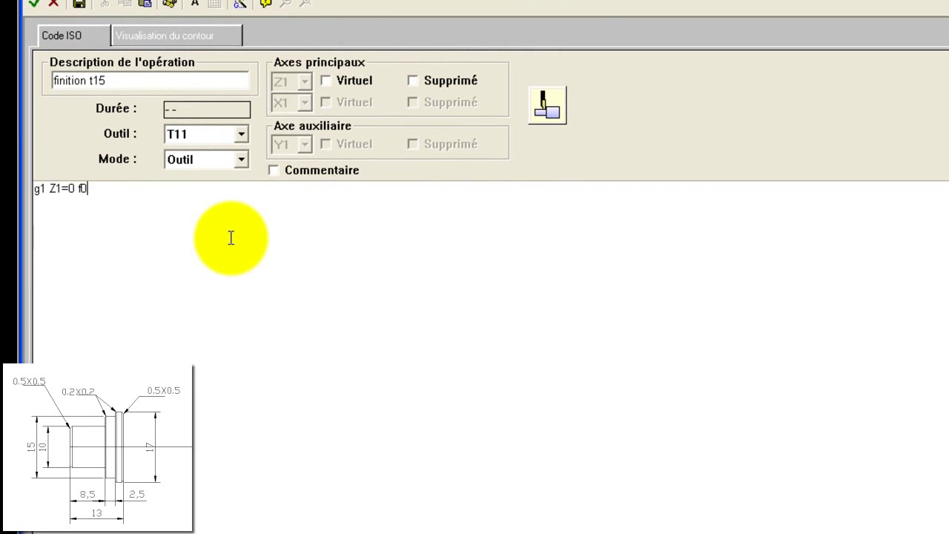
text(.06 t15 )
text(g1 X1=)
text(21)
text( g100 )
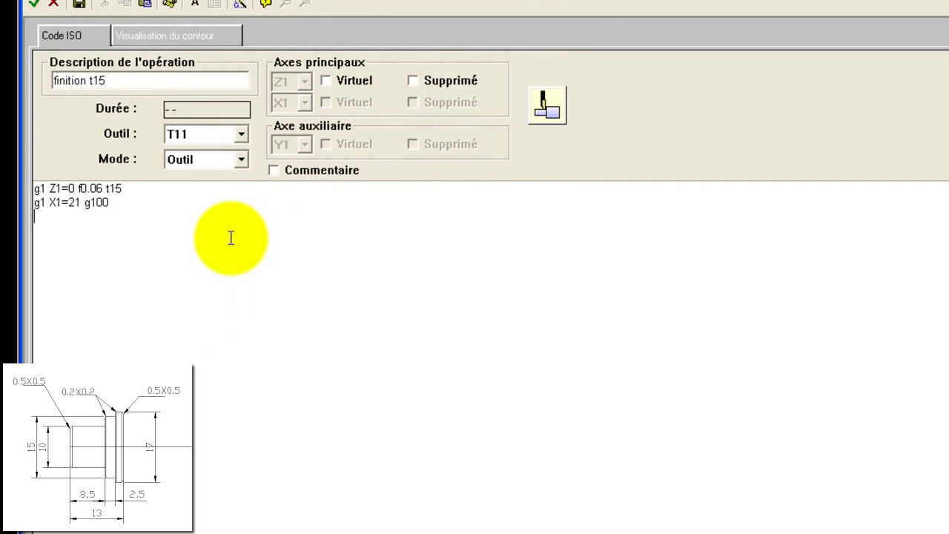
Add the facing lines g1 X1=1 f0.06 and g1 X1=-1 f0.03 to operation 1:7's ISO code.
text(g1 X1=1 f0)
text(.06)
text(g1)
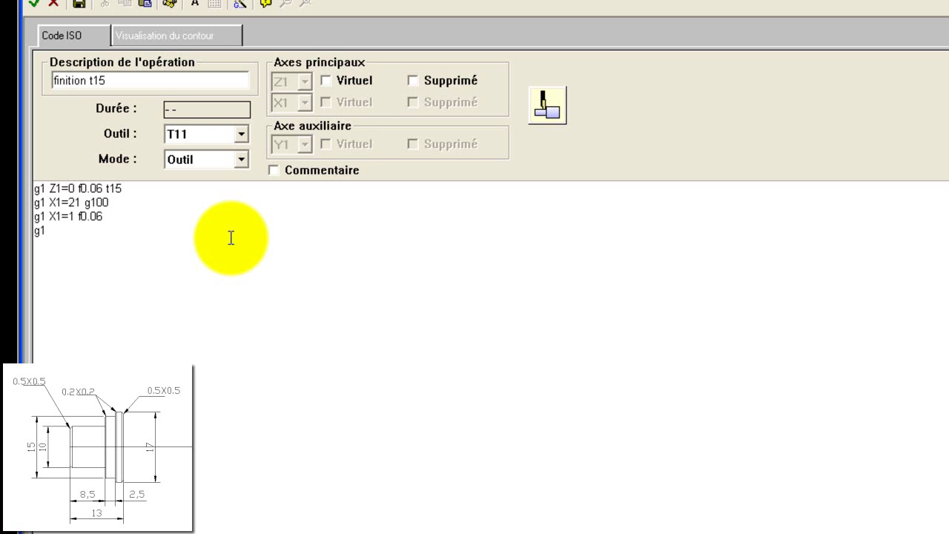
text( X1=)
text(-1 f0.0)
text(3)
Add g1 X1=10 f0.08 g27 l-0.5 e0.02 and g1 Z1=-8 f0.08 to operation 1:7's ISO code, and accept the operation.
text(g1)
text( X1=)
text(10)
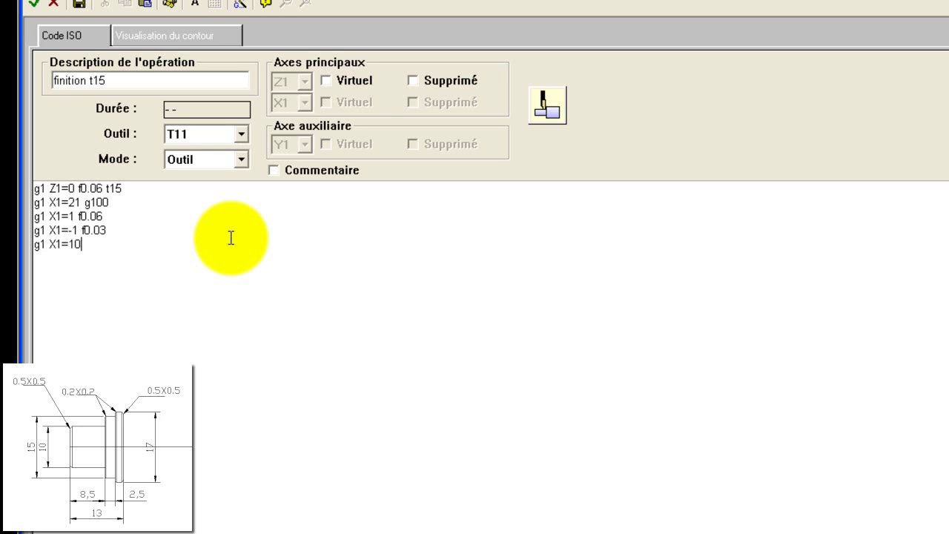
text( f0.08 g27 I-0.5)
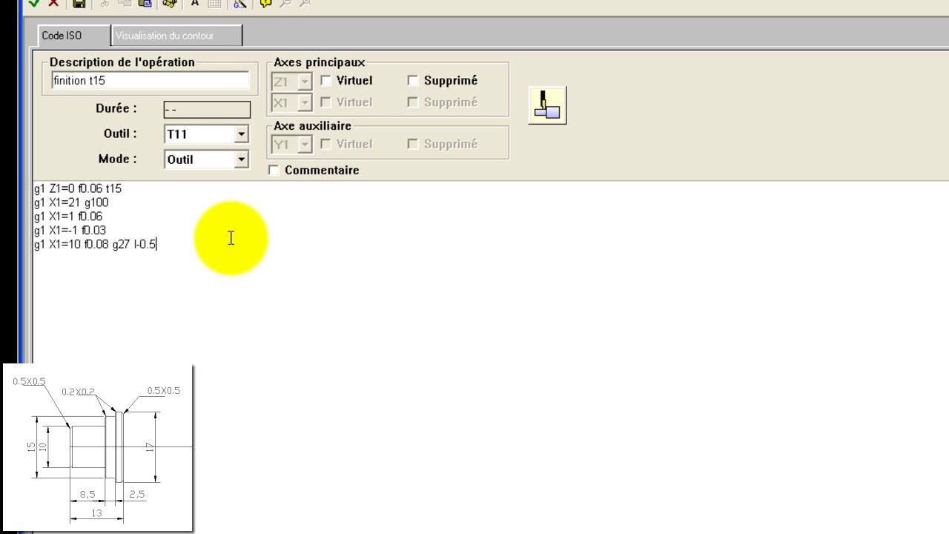
text( e0.02)
text(g)
text(1 Z1=-8 f)
text(0.08)
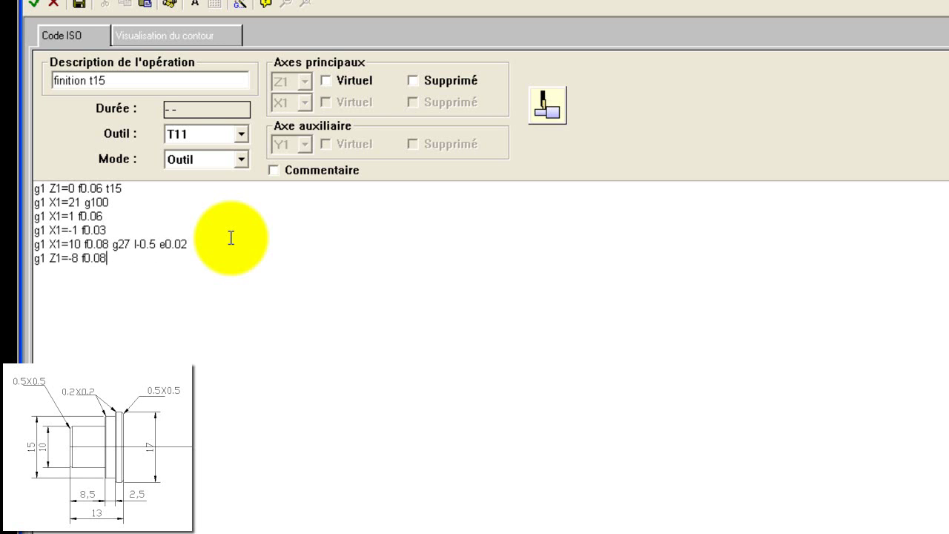
click(34, 6)
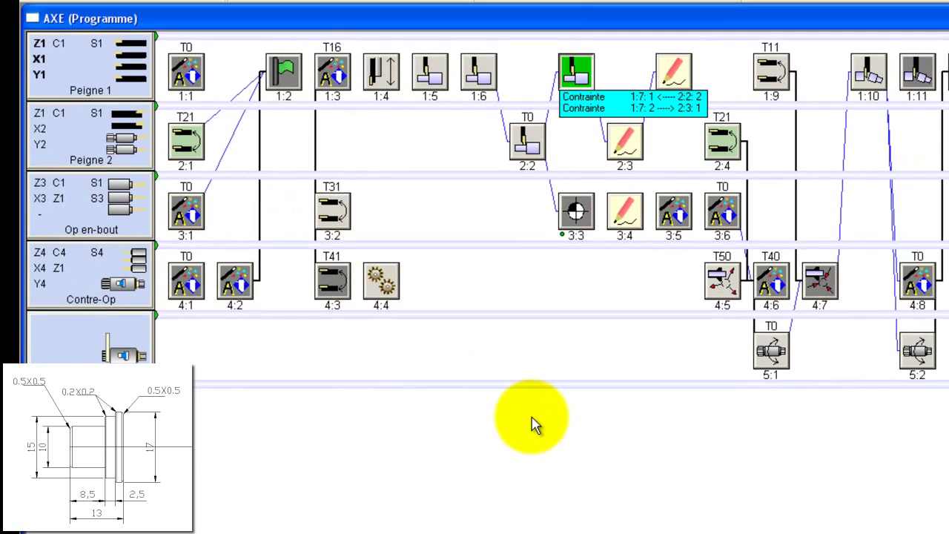
Describe operation 2:3 as "degagement ebauche t21" with its Z1 axis marked Supprimé, and assign it the external turning image.
mouse_move(625, 202)
mouse_down()
mouse_move(639, 221)
mouse_move(627, 204)
mouse_move(620, 211)
mouse_move(629, 202)
mouse_up()
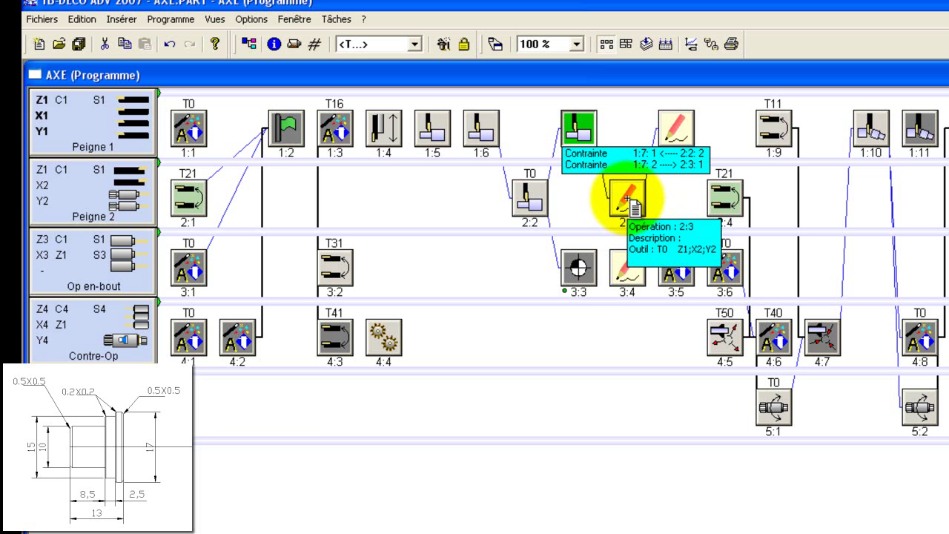
double_click(626, 202)
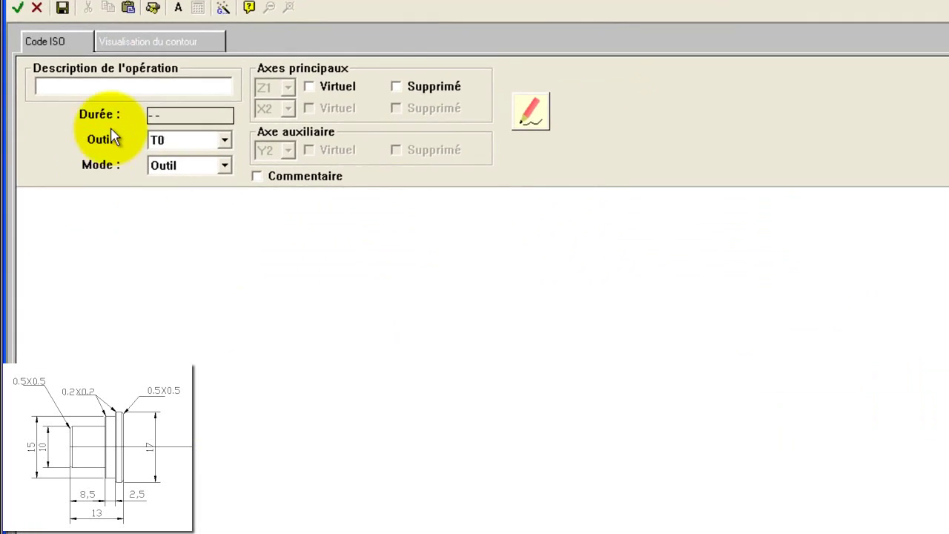
text(de)
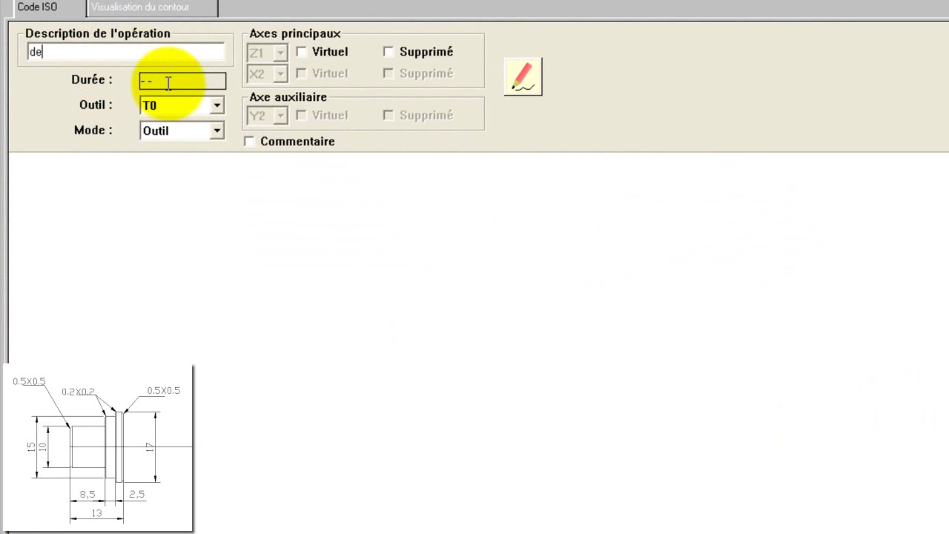
text(gagement ebauche)
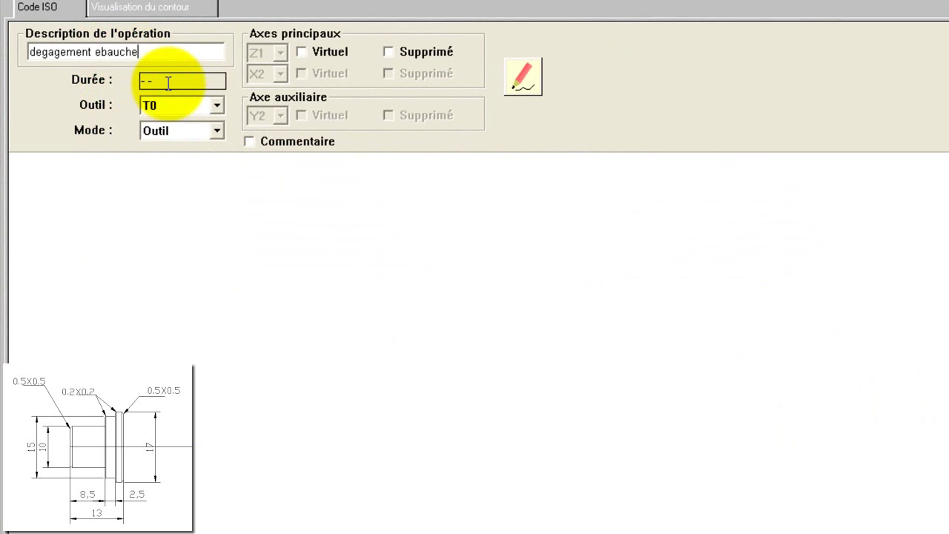
text( t21)
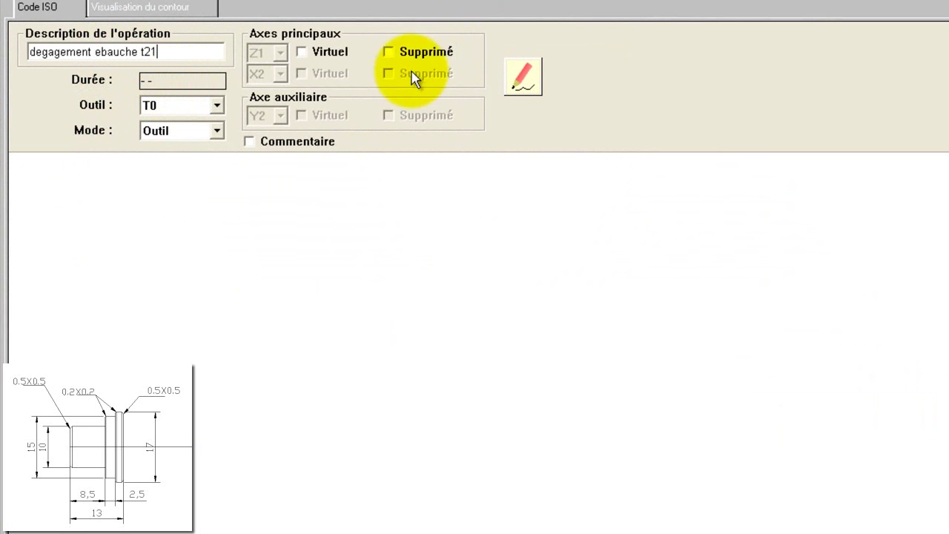
click(388, 52)
click(523, 76)
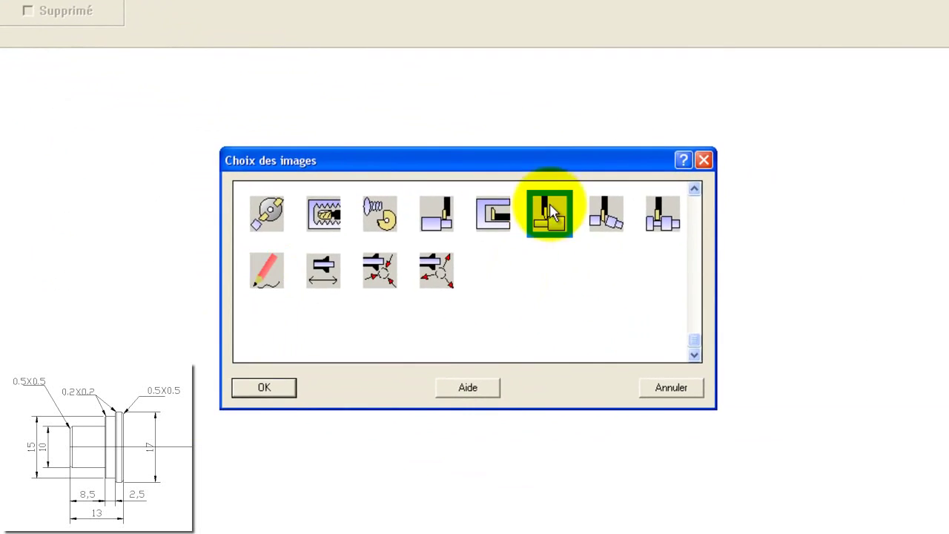
click(906, 317)
click(621, 491)
Enter the ISO lines g1 X2=21 f0.2 t21 and g1 g100 X2=35 for operation 2:3, and accept the operation.
text(g1 X2=21 f0.2 t21)
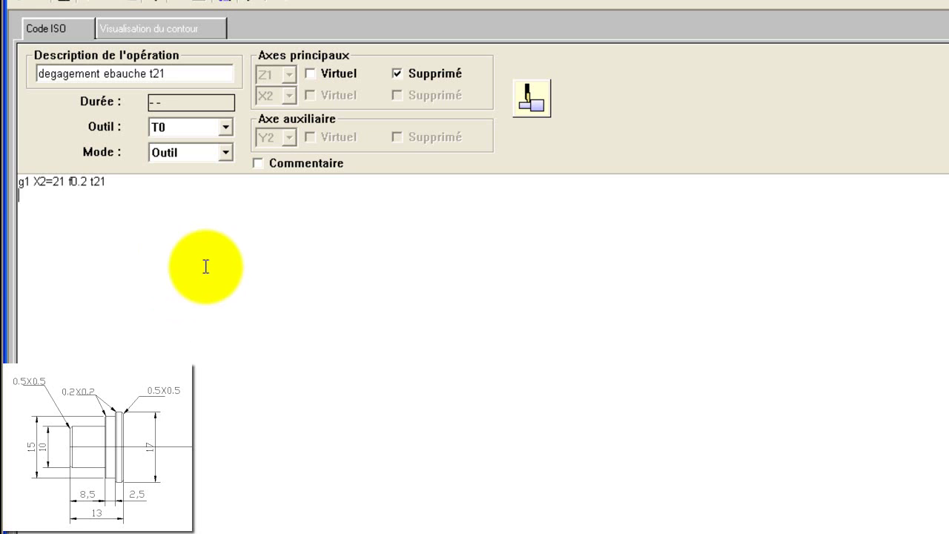
key(Return)
text(g1 g100 X2=25)
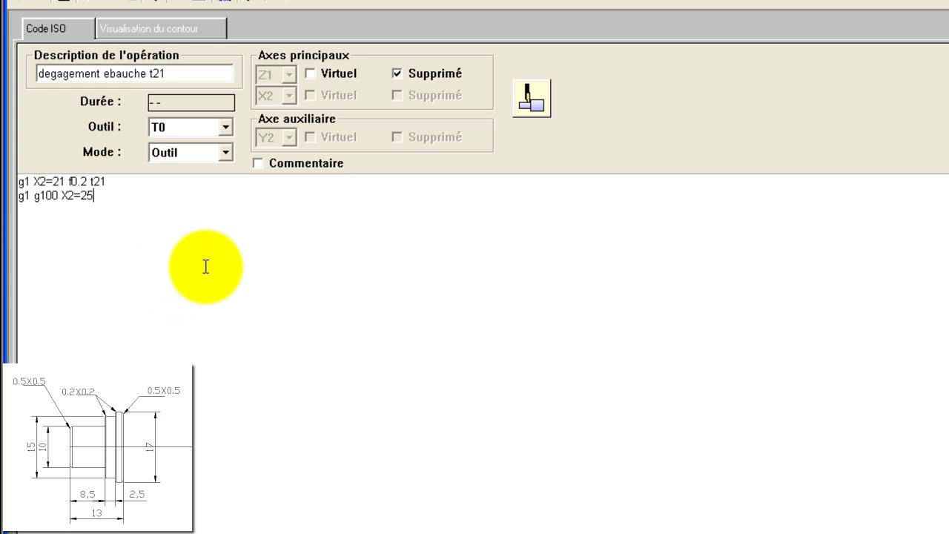
key(BackSpace)
key(BackSpace)
text(35)
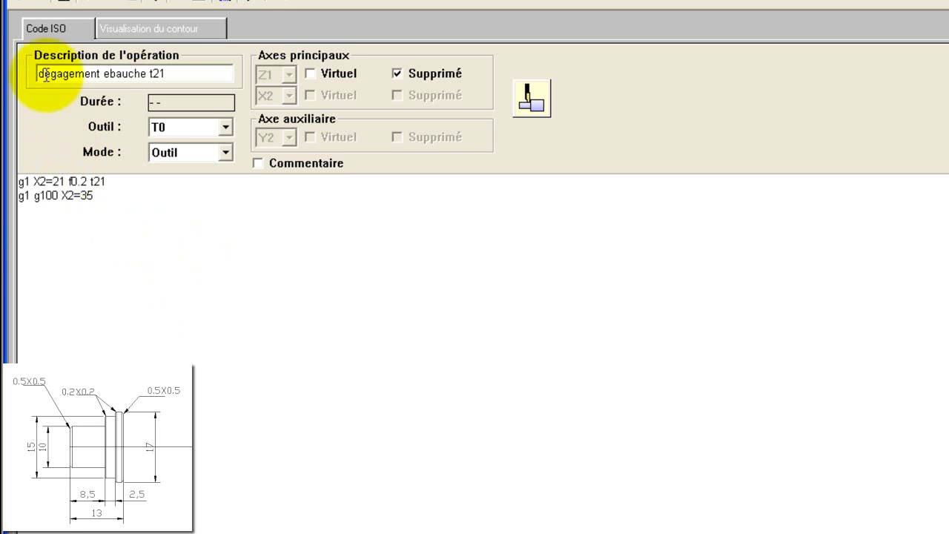
click(29, 60)
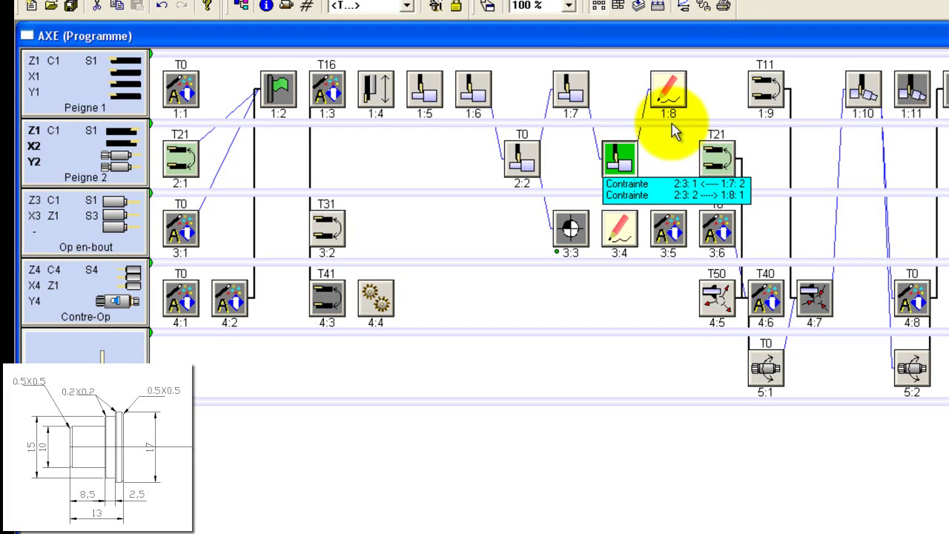
Describe operation 1:8 as "finition t15" and assign it the external turning image.
double_click(667, 89)
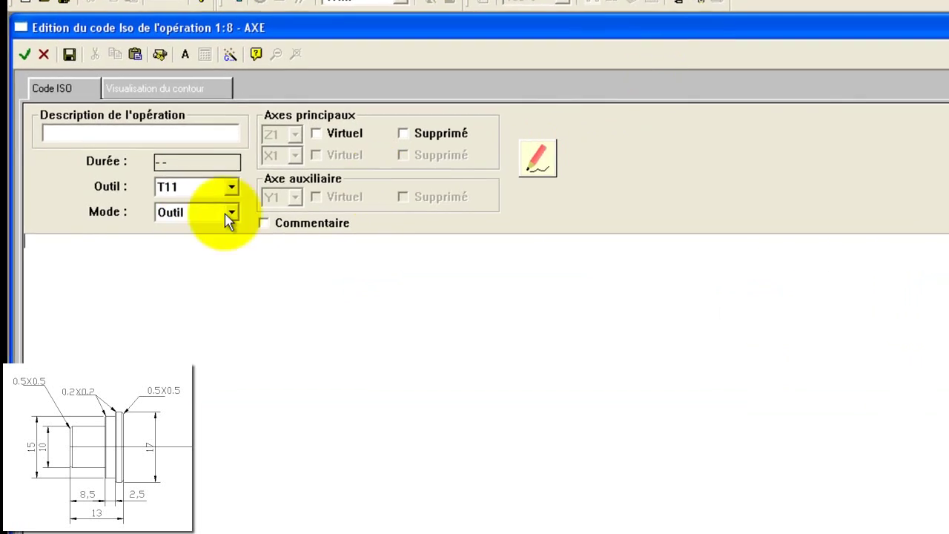
click(180, 120)
text(fi)
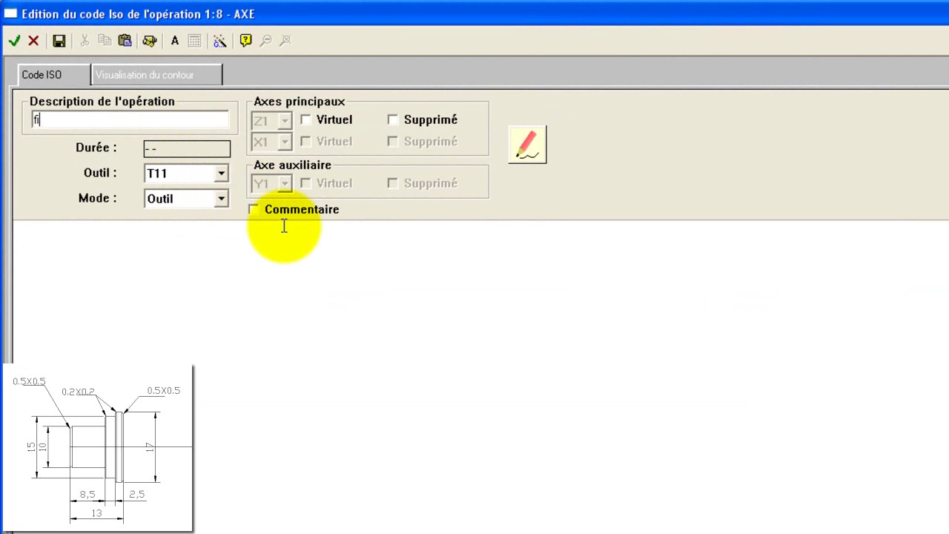
text(nition t15)
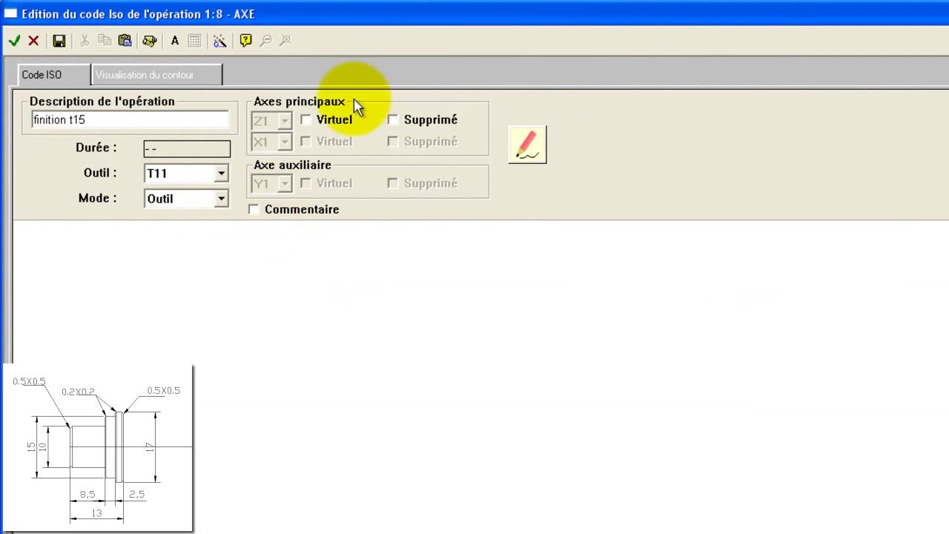
click(527, 144)
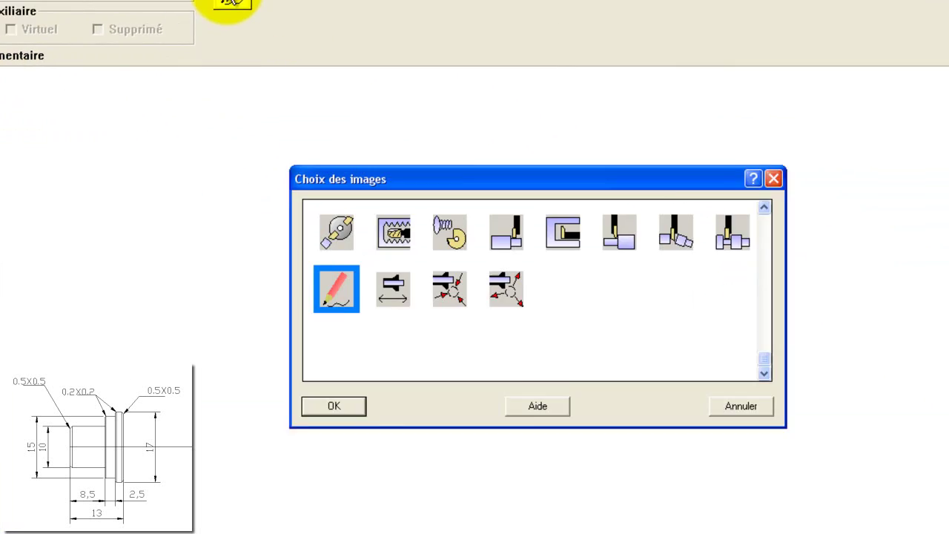
click(568, 204)
click(285, 380)
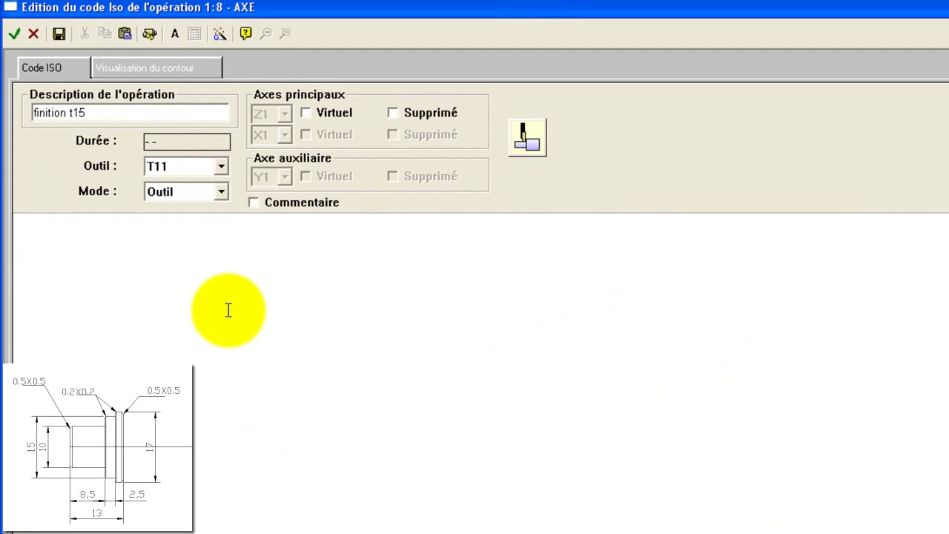
Enter the first two ISO lines of operation 1:8: g1 Z1=-8.5 f0.04 t15 and g1 X1=15 f0.06 g27 l-0.2.
text(g1 Z1=-8.5 f0.04)
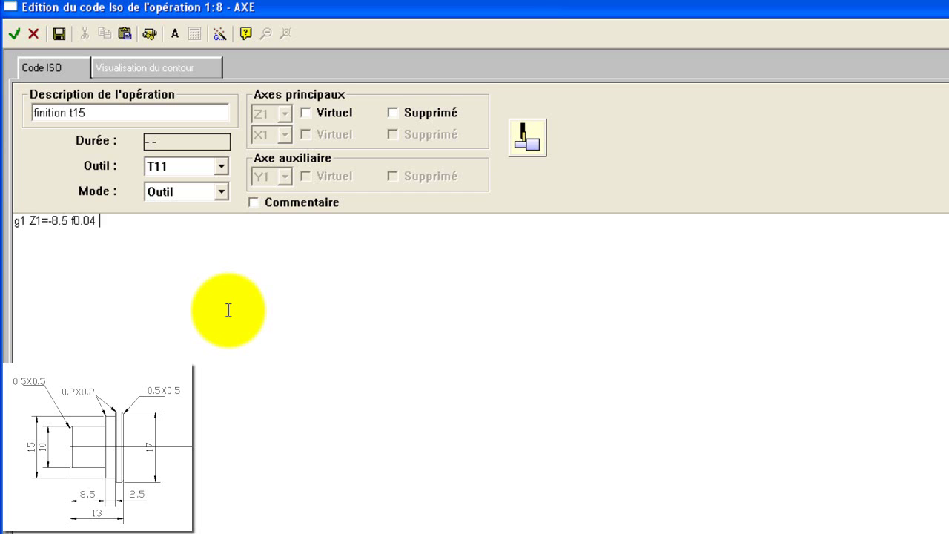
text( t15)
key(Return)
text(g1 X1=15 f0.06 )
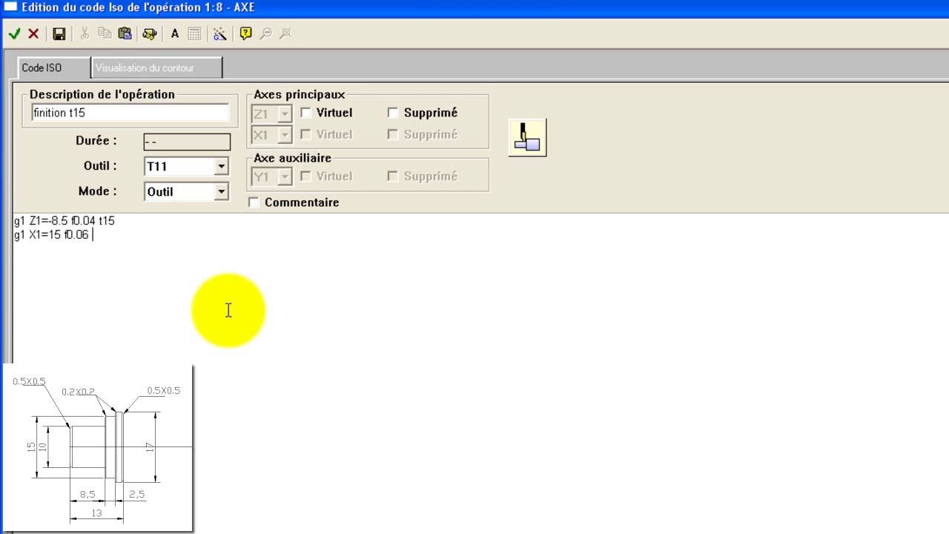
text(g27 I-0.2)
key(Return)
Add the lines g1 Z1=-11 f0.06 and g1 X1=17 g27 L-0.2 e0.02 to operation 1:8's ISO code.
text(g1 Z1=-11 f0.06)
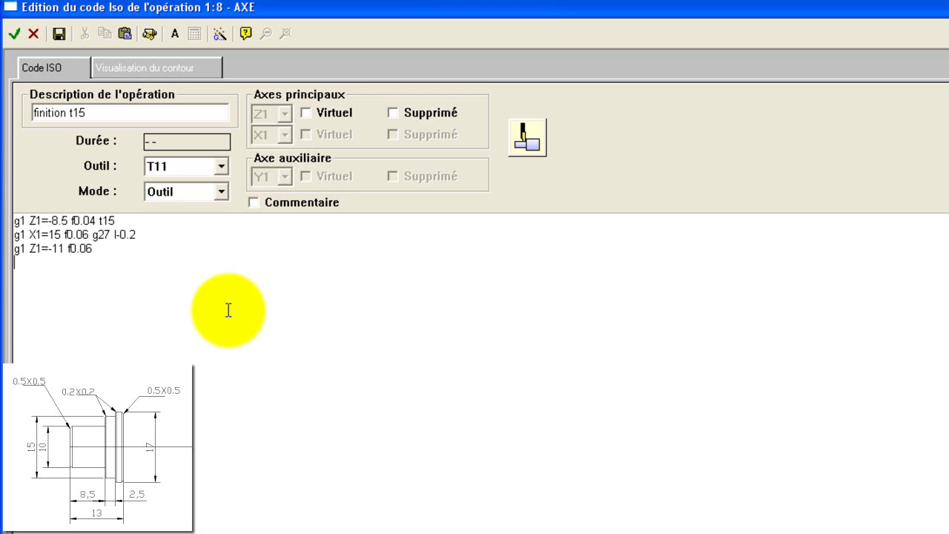
text(g1 X1=17 g27 L-0.)
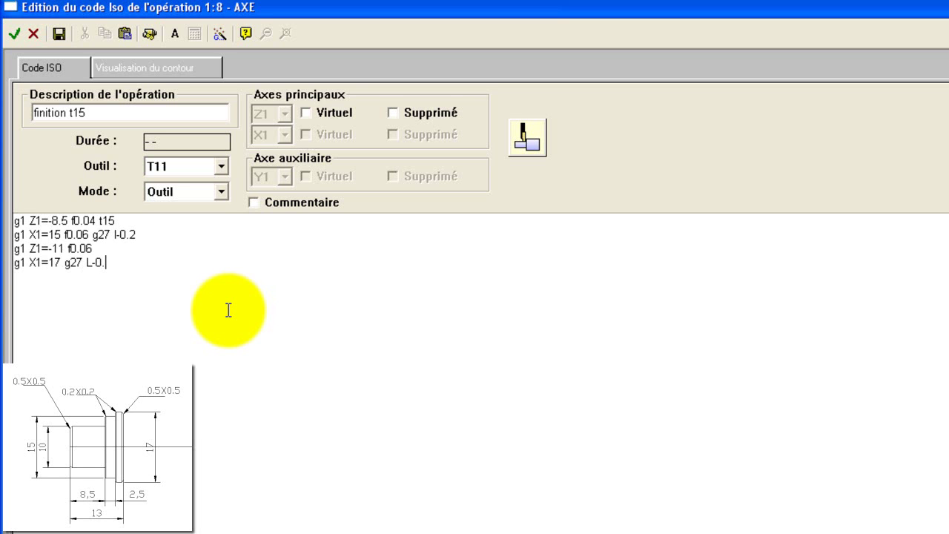
text(2 e0.02 )
Add the line g1 Z1=-14 f0.2 to the ISO code of operation 1:8.
text(g1 Z1=-)
text(14 f0.02)
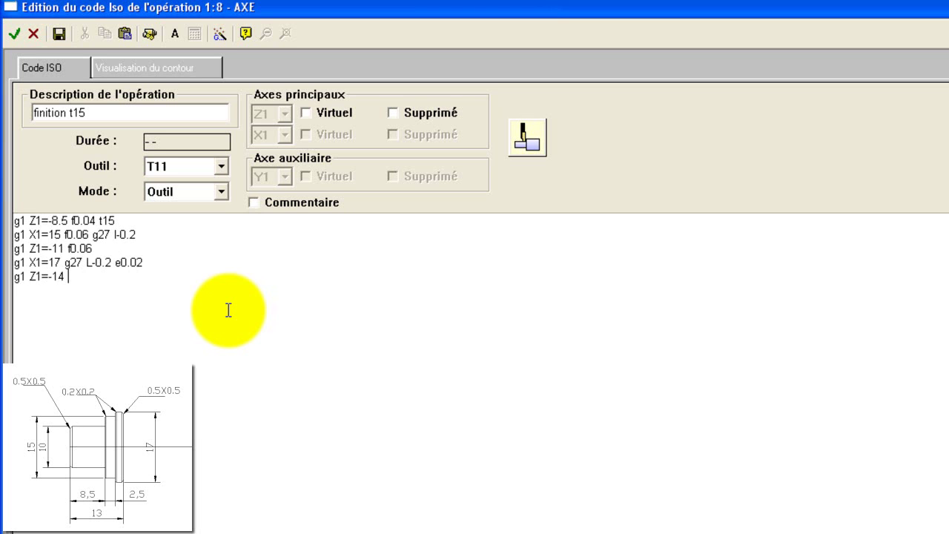
key(BackSpace)
key(BackSpace)
text(2)
key(Return)
Finish operation 1:8's ISO code with the lines g1 X1=21 f0.08 and g1 g100 X1=35, and accept the operation.
text(g1 X1=21 f0.08)
key(Return)
text(g1 g100 X1=)
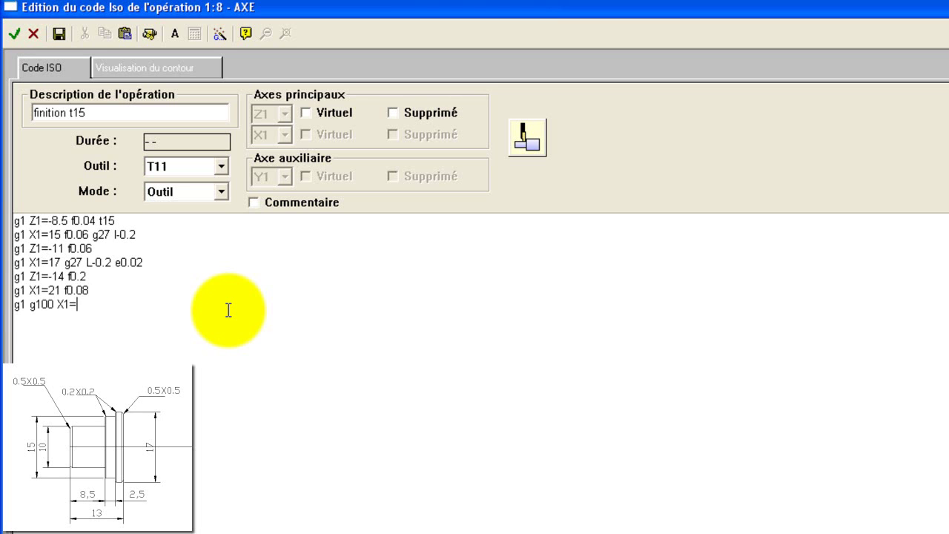
text(35)
click(14, 34)
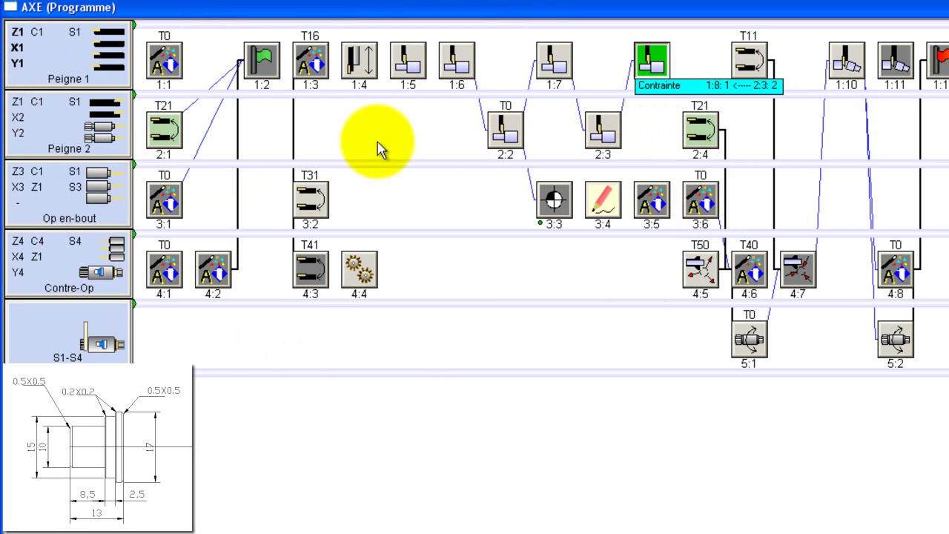
Review the ISO code of operations 1:5, 1:6 and 2:2 one after another, accepting each editor.
drag(310, 47, 409, 55)
double_click(408, 59)
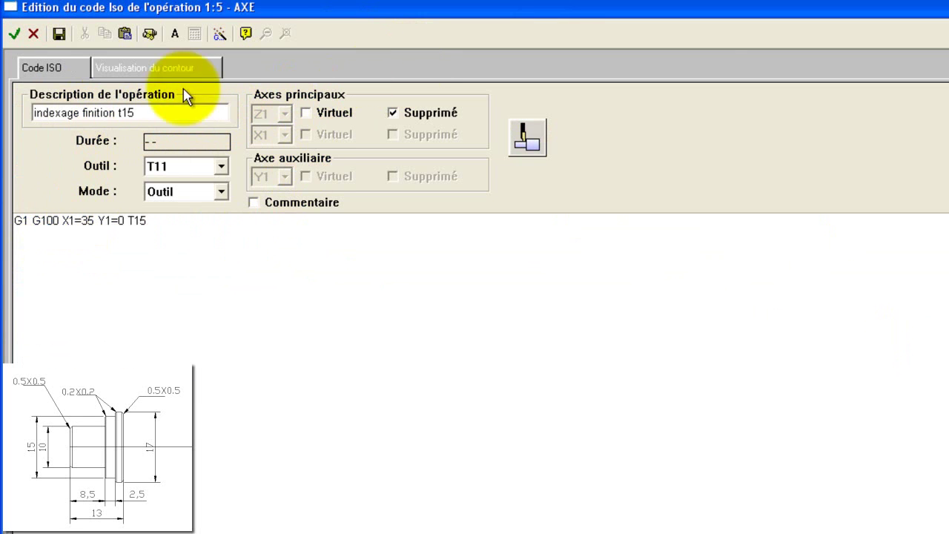
click(14, 37)
drag(406, 55, 458, 65)
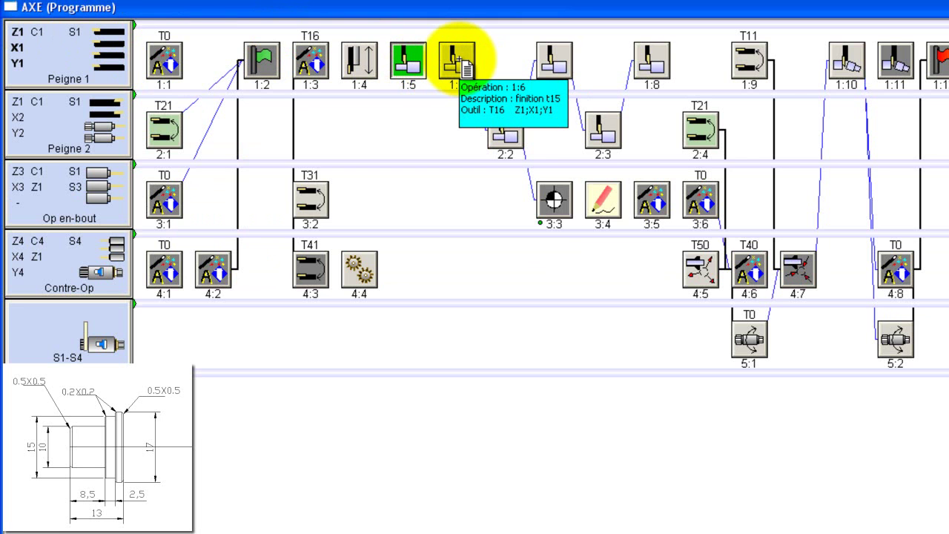
mouse_move(458, 65)
mouse_down()
mouse_move(505, 132)
mouse_move(454, 61)
mouse_up()
double_click(454, 62)
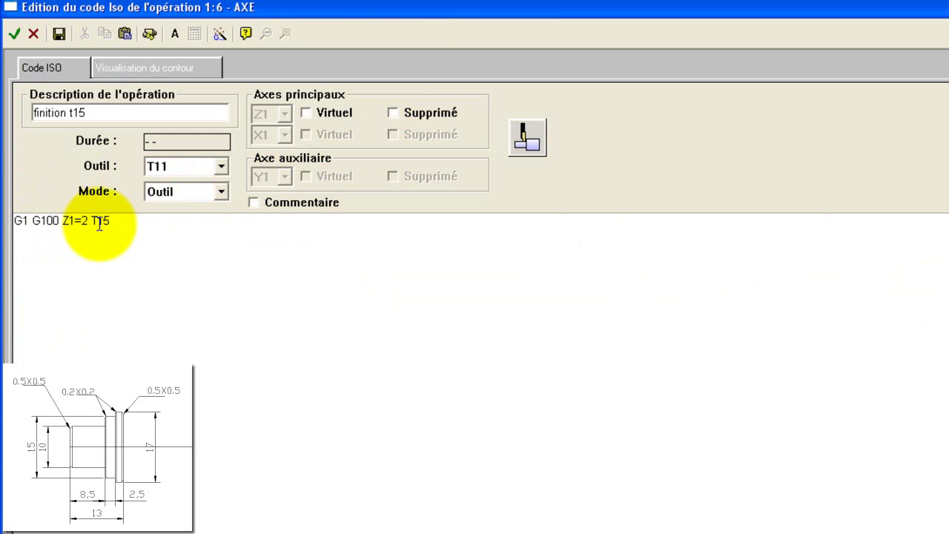
click(13, 34)
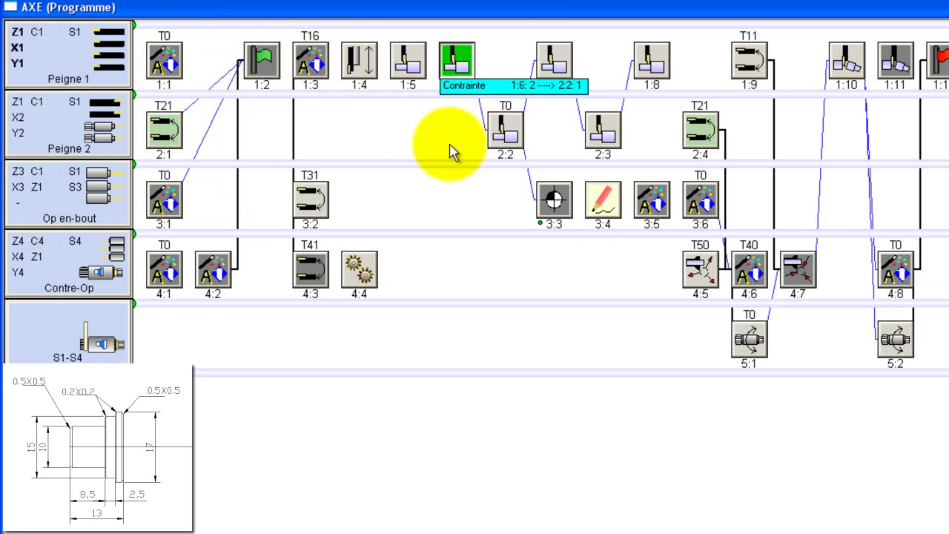
double_click(506, 132)
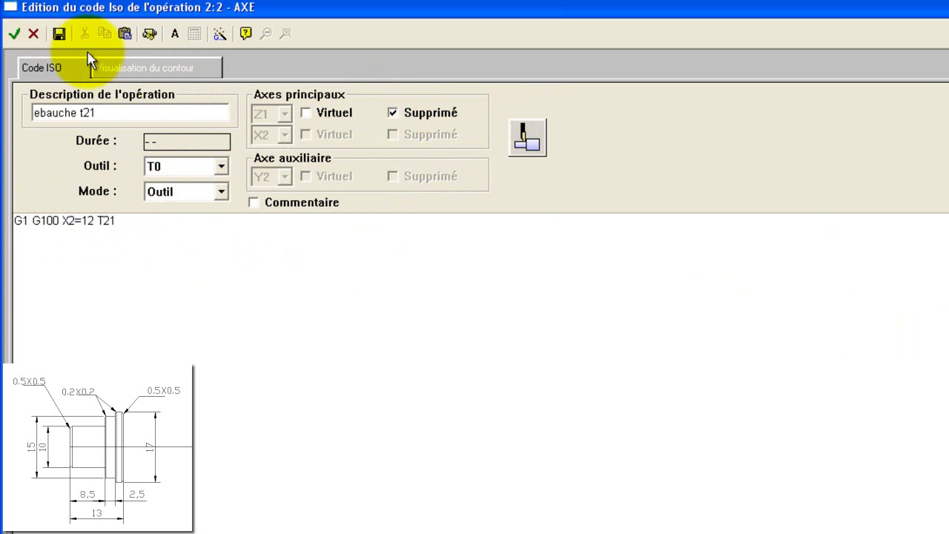
click(14, 34)
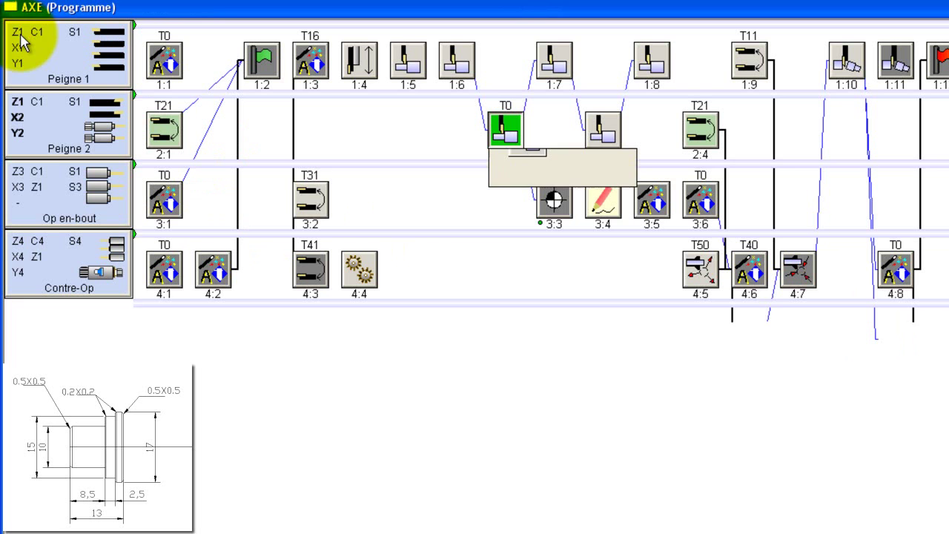
Check the ISO code of operations 1:7, 2:3 and 1:8, accepting each editor.
double_click(553, 55)
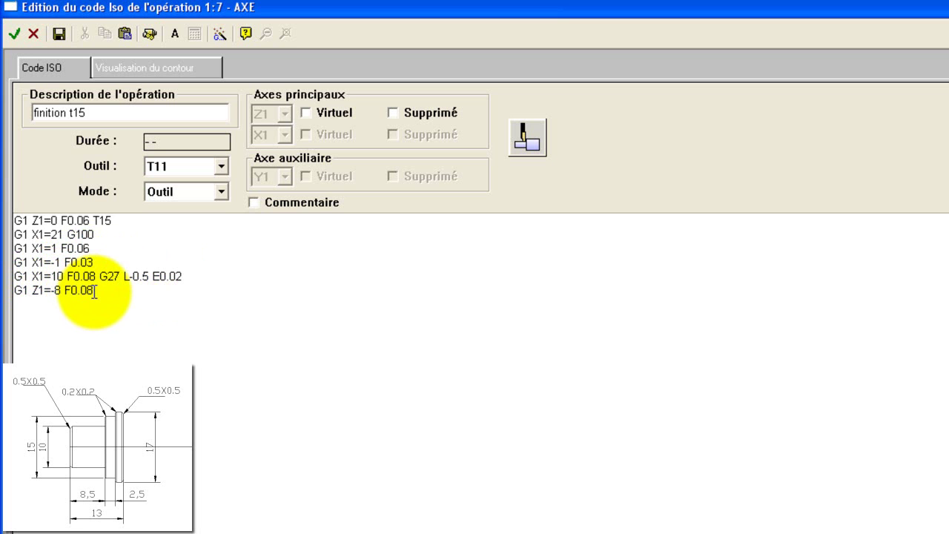
click(14, 34)
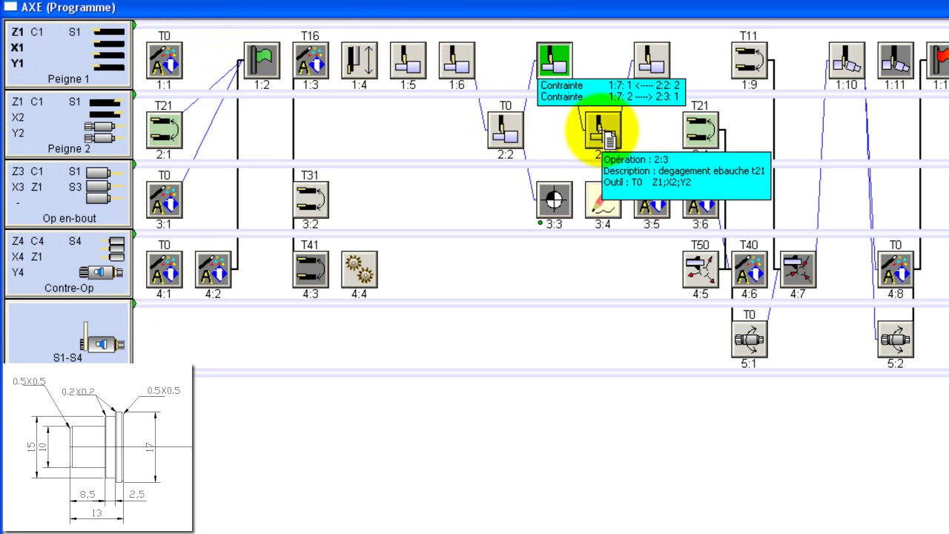
double_click(603, 130)
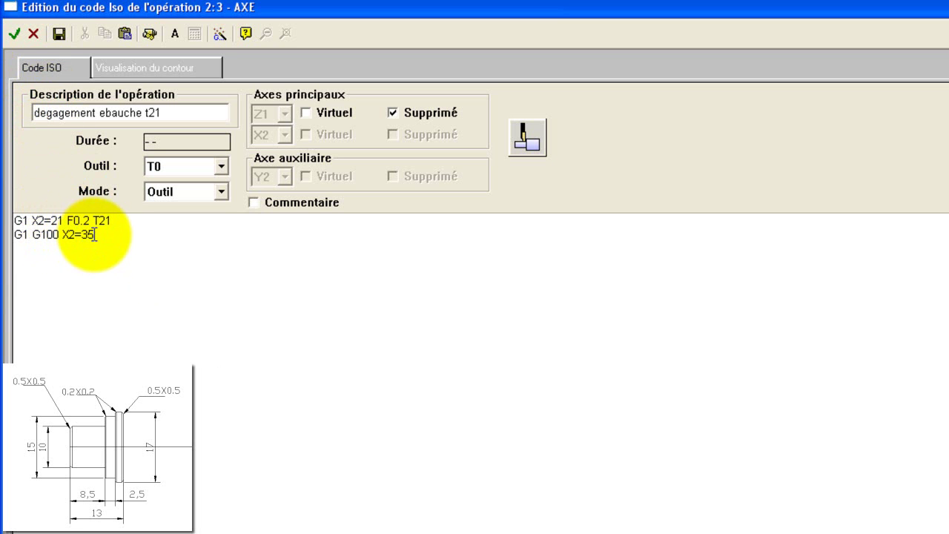
click(15, 35)
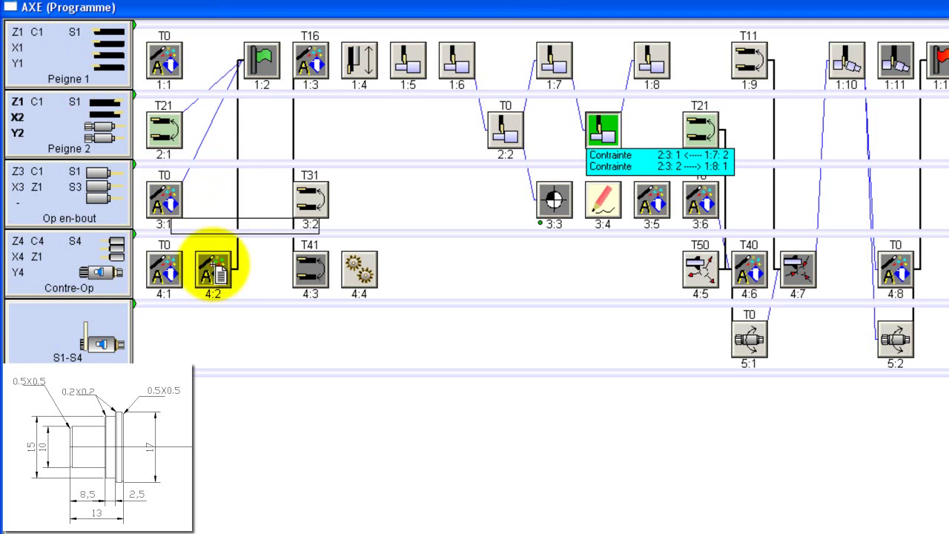
double_click(637, 66)
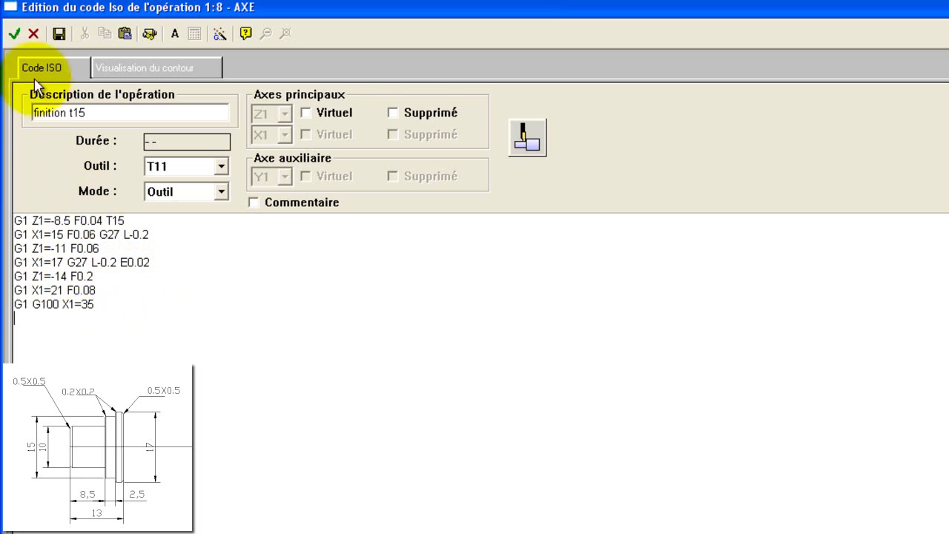
click(13, 34)
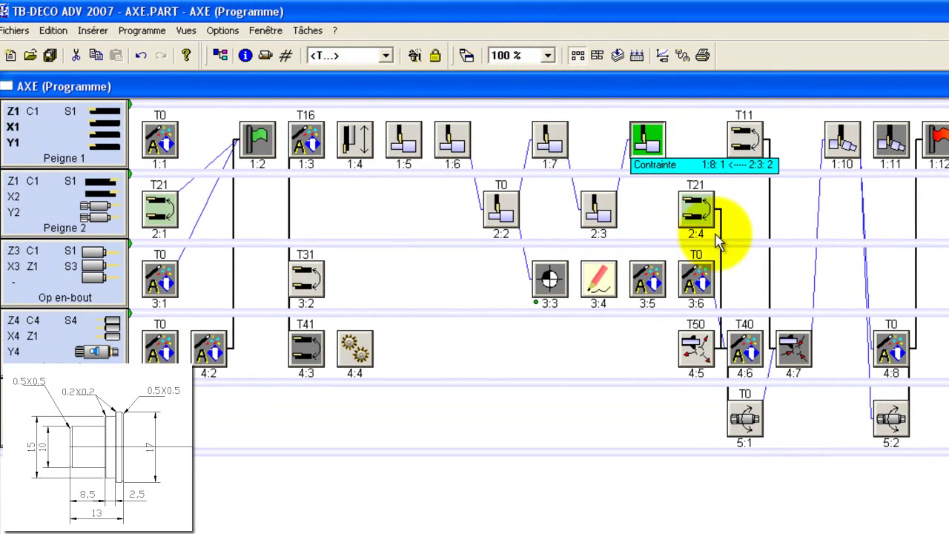
Try to generate the AXE program and dismiss the message.
click(618, 57)
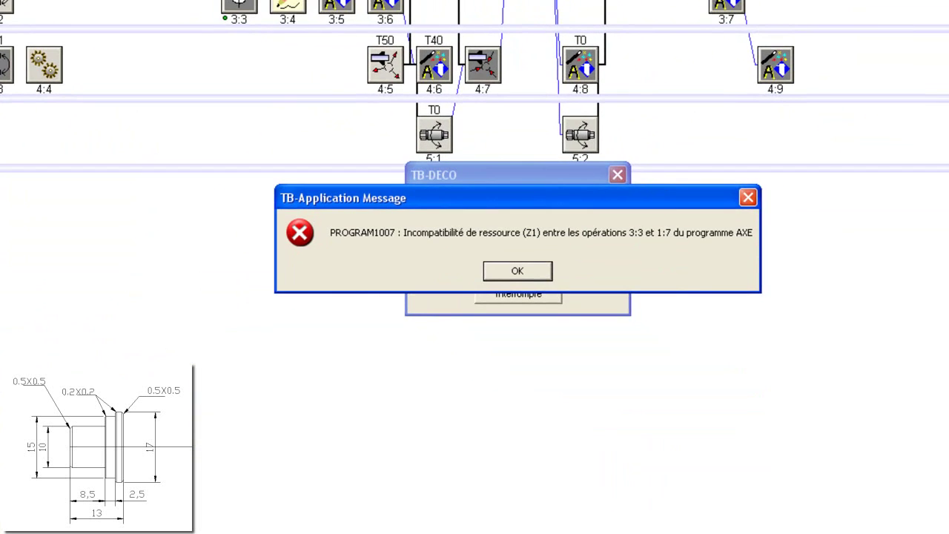
drag(525, 192, 499, 305)
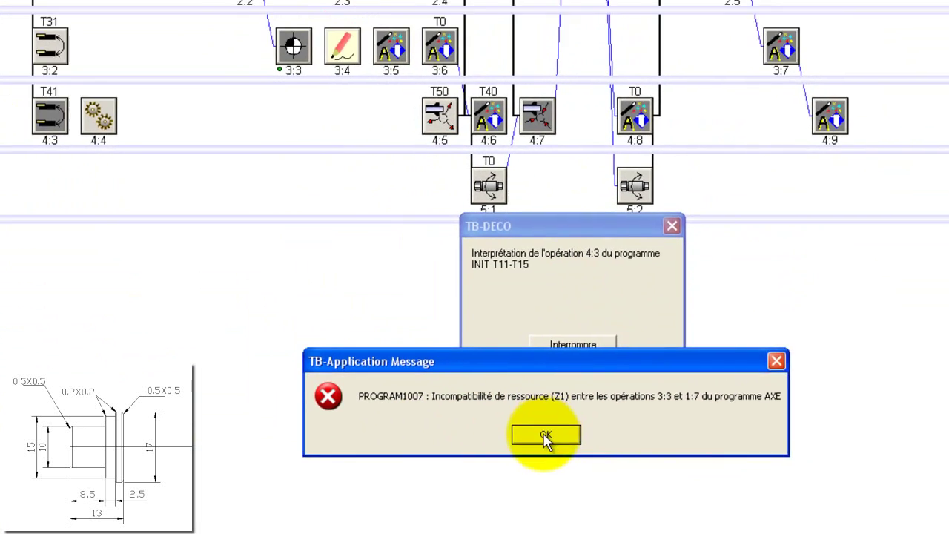
click(491, 383)
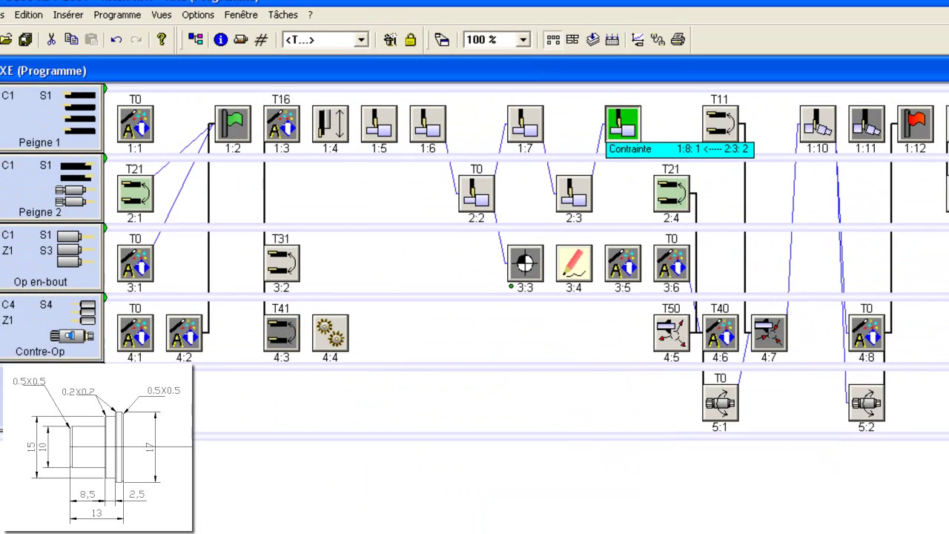
Inspect operations 1:7 and 3:3 to compare their use of the Z1 axis.
double_click(541, 143)
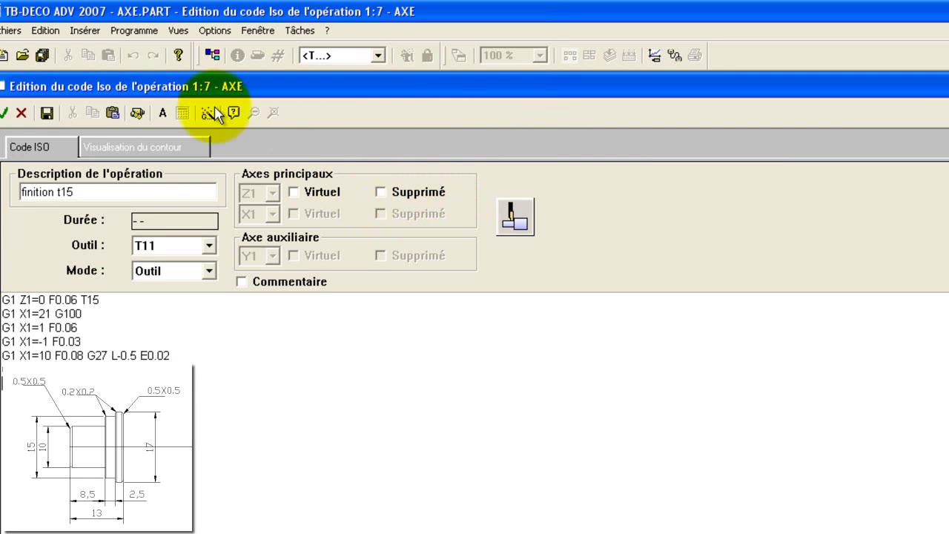
click(2, 111)
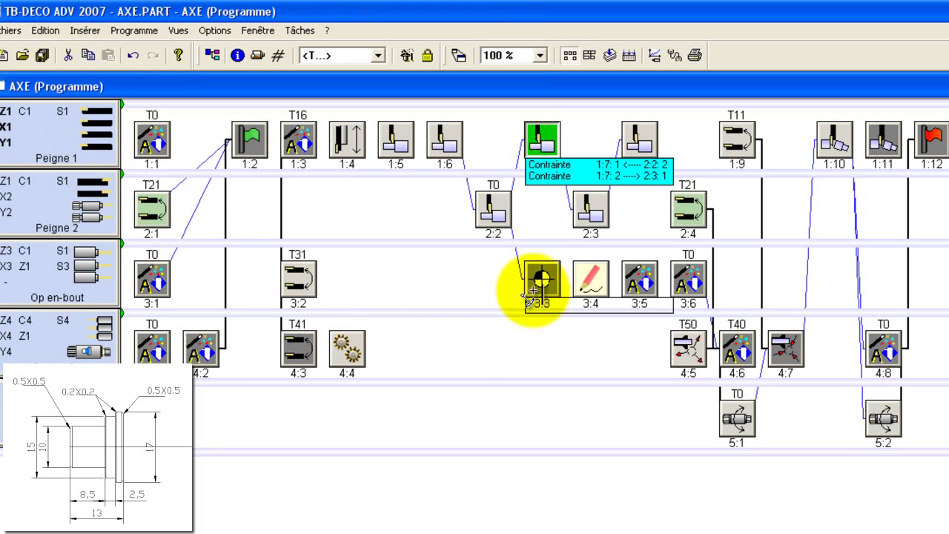
double_click(537, 275)
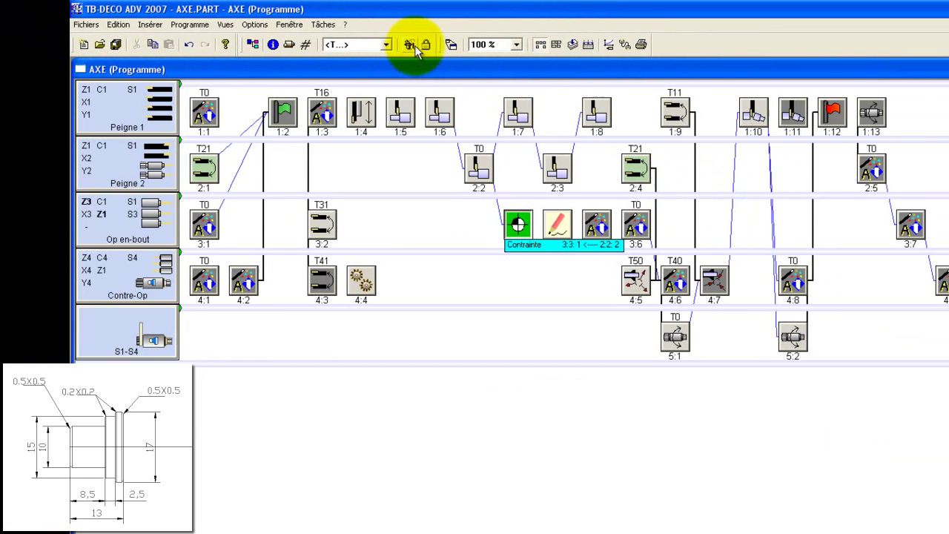
Insert an operation on Peigne 1 just before the finishing operation 1:7 and link it to the end of operation 2:2.
click(413, 44)
click(479, 110)
mouse_move(442, 181)
mouse_down()
mouse_move(435, 127)
mouse_move(498, 137)
mouse_up()
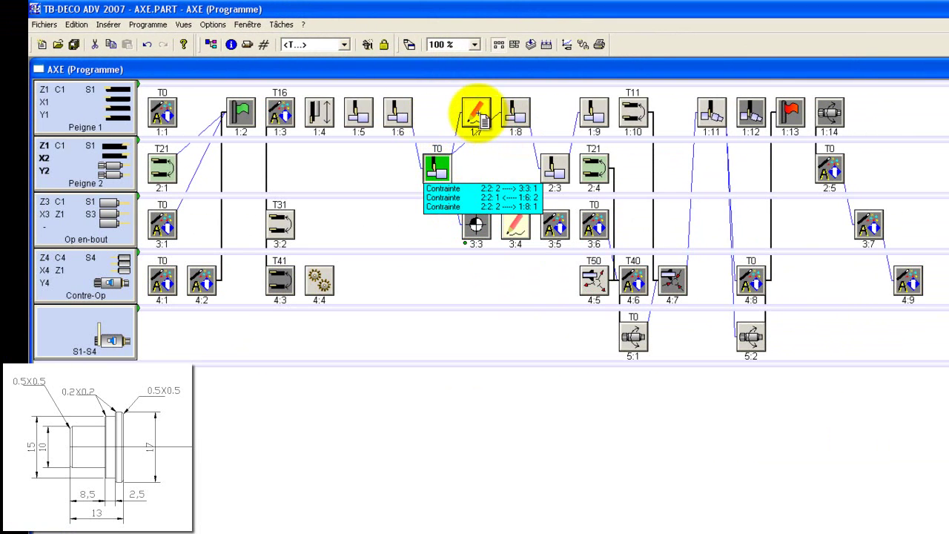
Suppress the Z1 axis in the newly inserted operation 1:7, mark it as Commentaire and accept it.
double_click(478, 112)
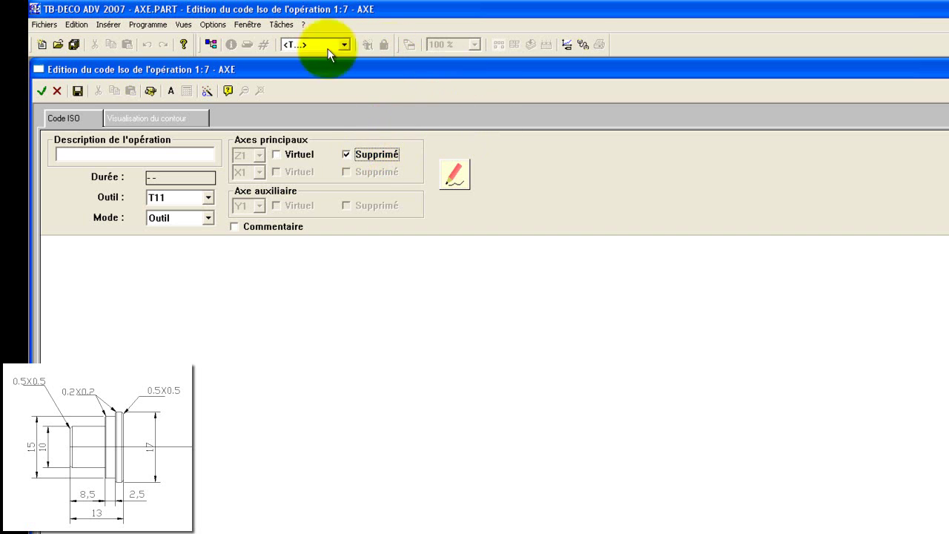
click(240, 228)
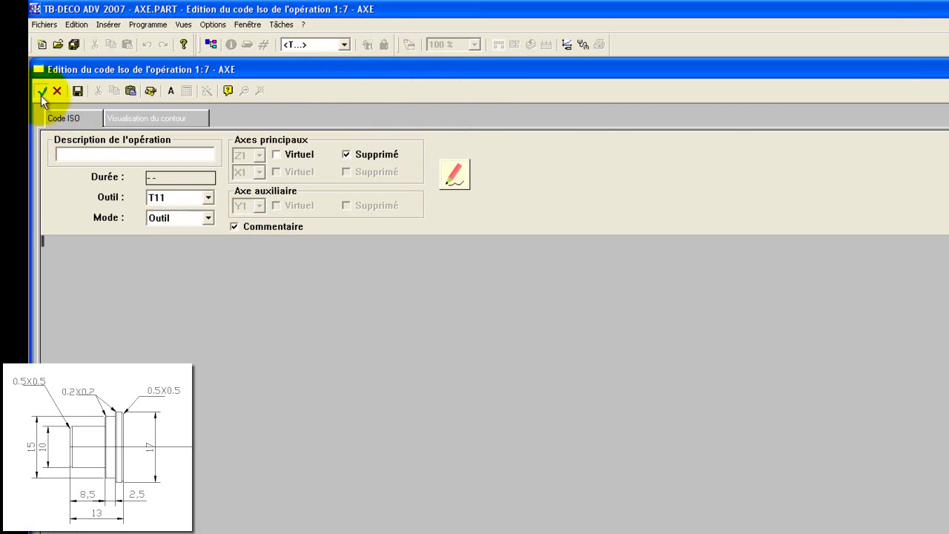
click(41, 92)
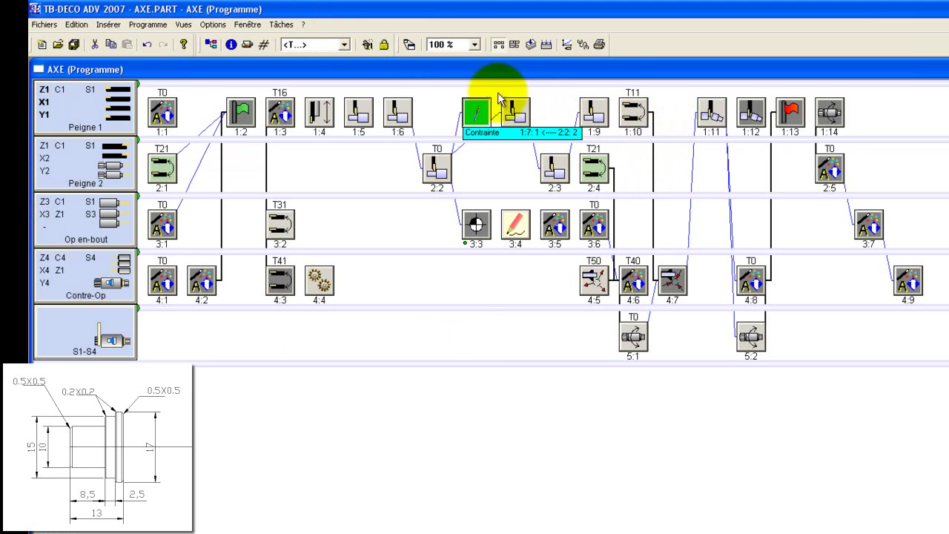
drag(481, 104, 483, 116)
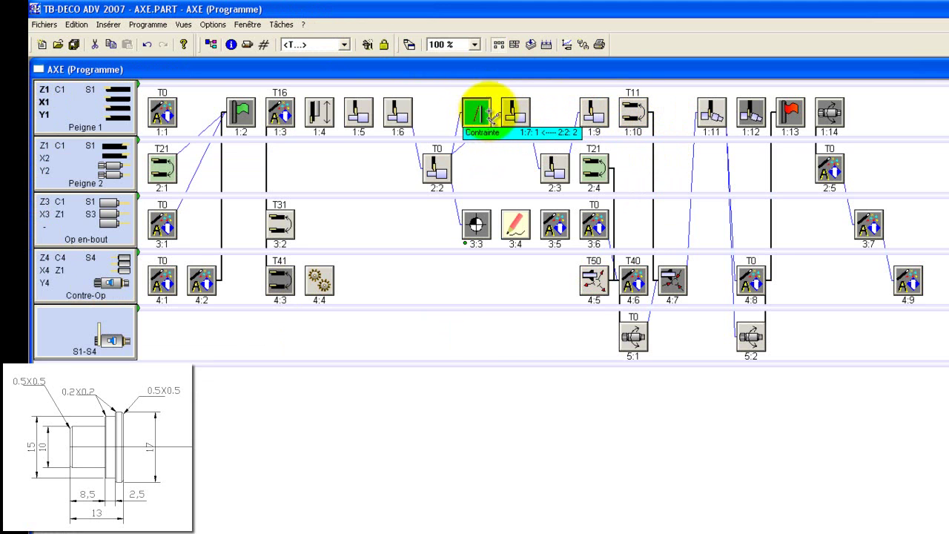
drag(483, 116, 445, 168)
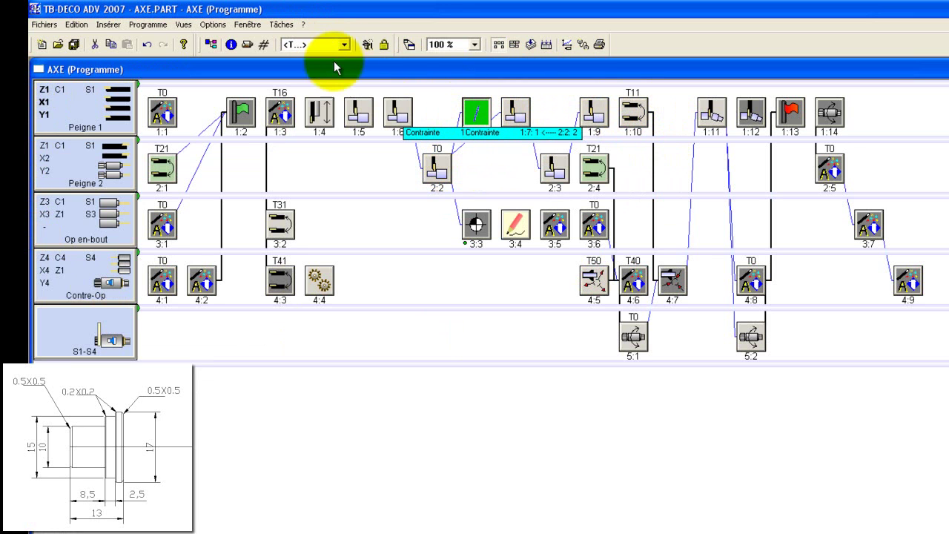
Generate the AXE program, run its simulation in Sim_deco with a raised override, and return to TB-DECO.
click(531, 45)
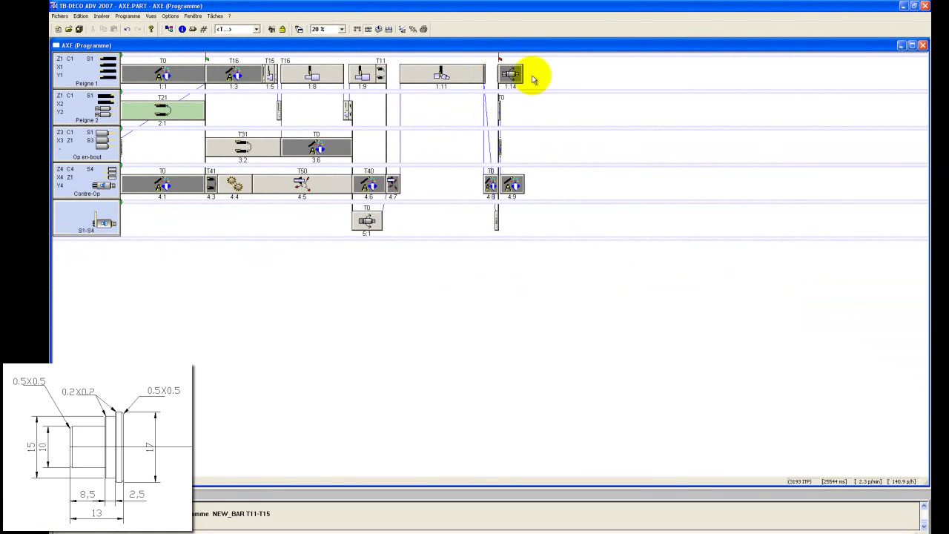
click(402, 29)
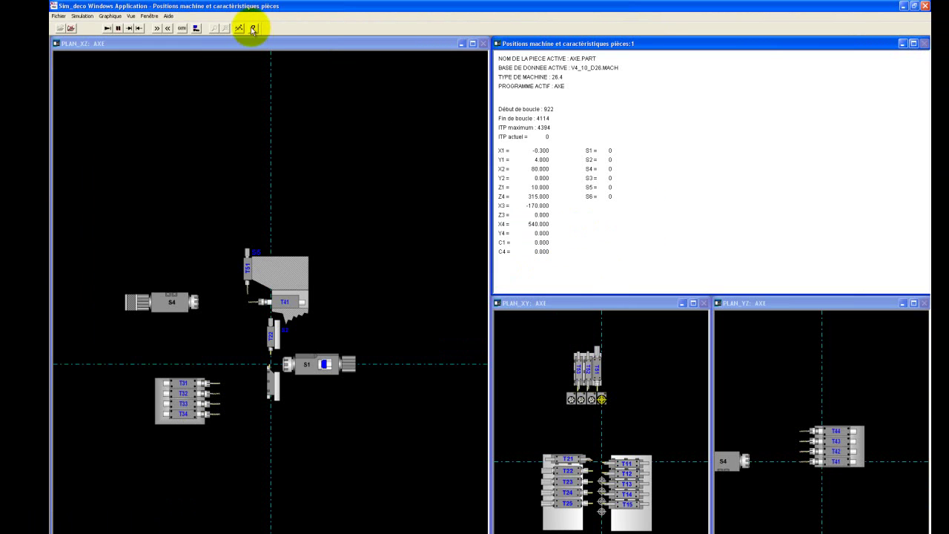
click(239, 30)
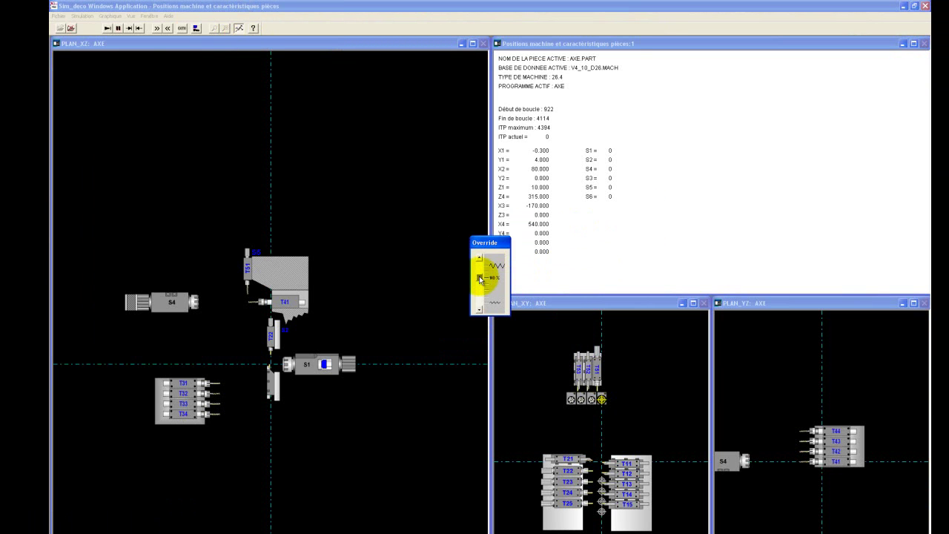
click(108, 29)
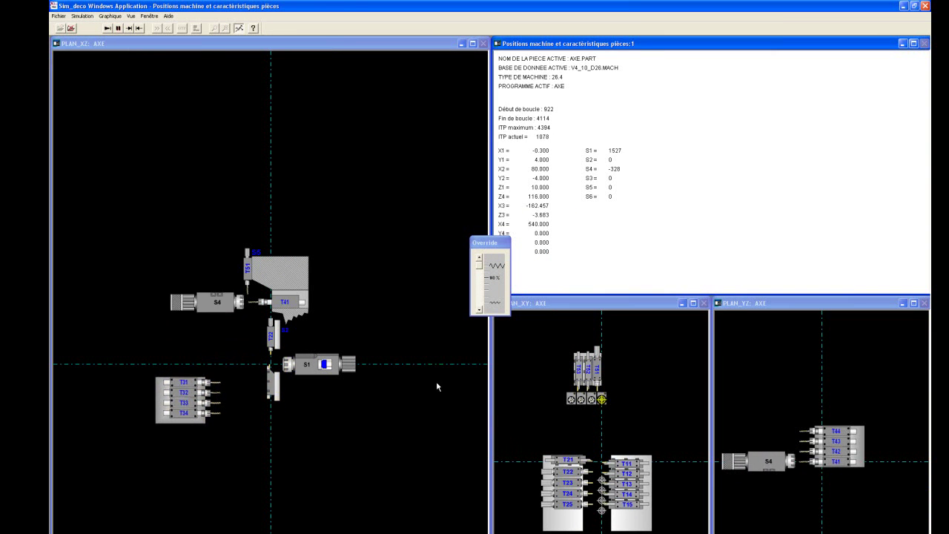
click(925, 6)
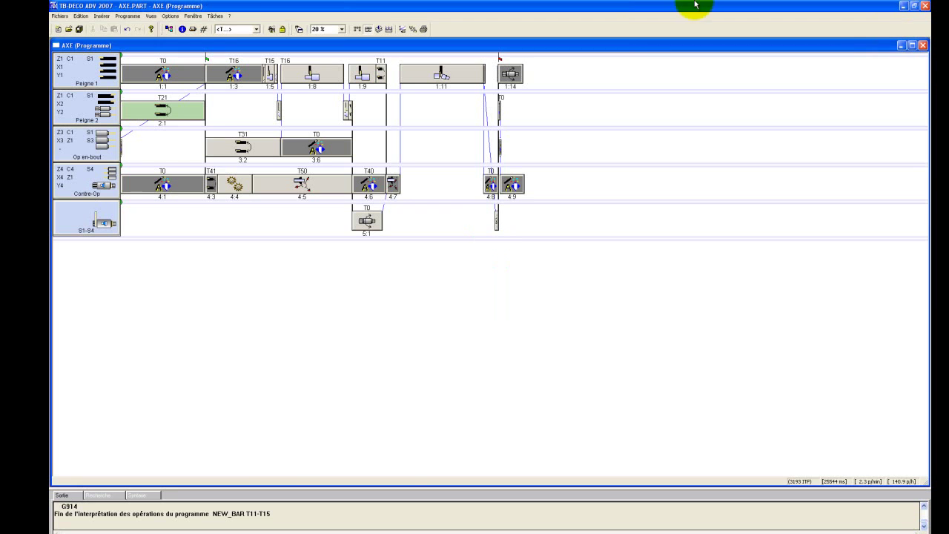
Turn off Optimisation énergétique for the AXE program.
click(127, 16)
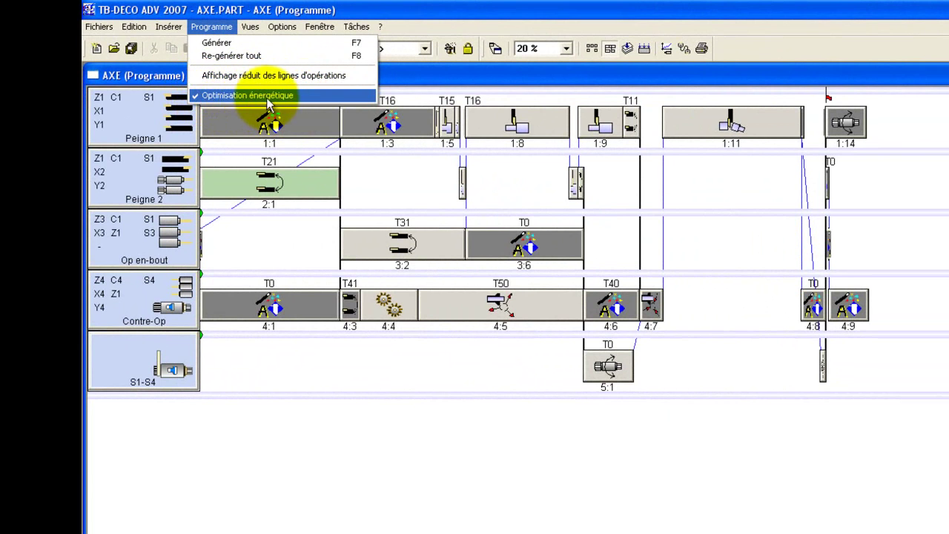
click(195, 96)
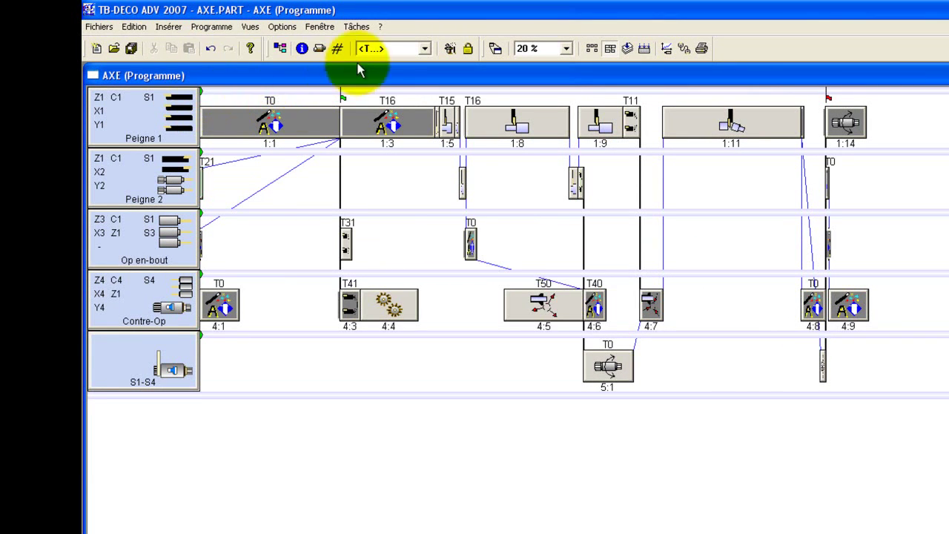